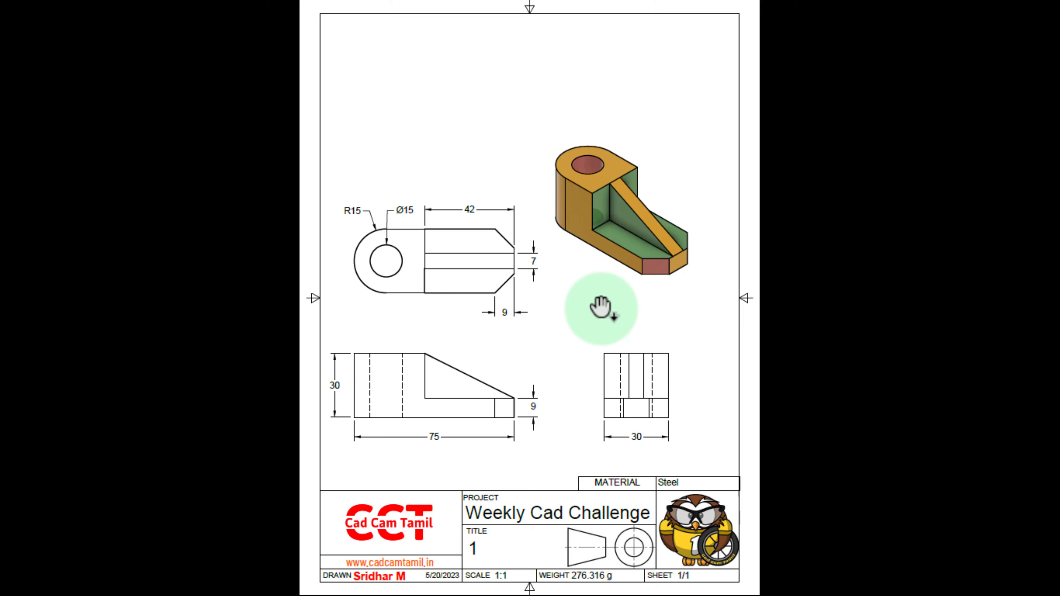
- Zoom in and out on the bracket drawing to read its top and front view dimensions
ctrl+scroll(601, 308, up, 2)
scroll(601, 307, down, 1)
scroll(599, 306, down, 1)
scroll(596, 305, down, 1)
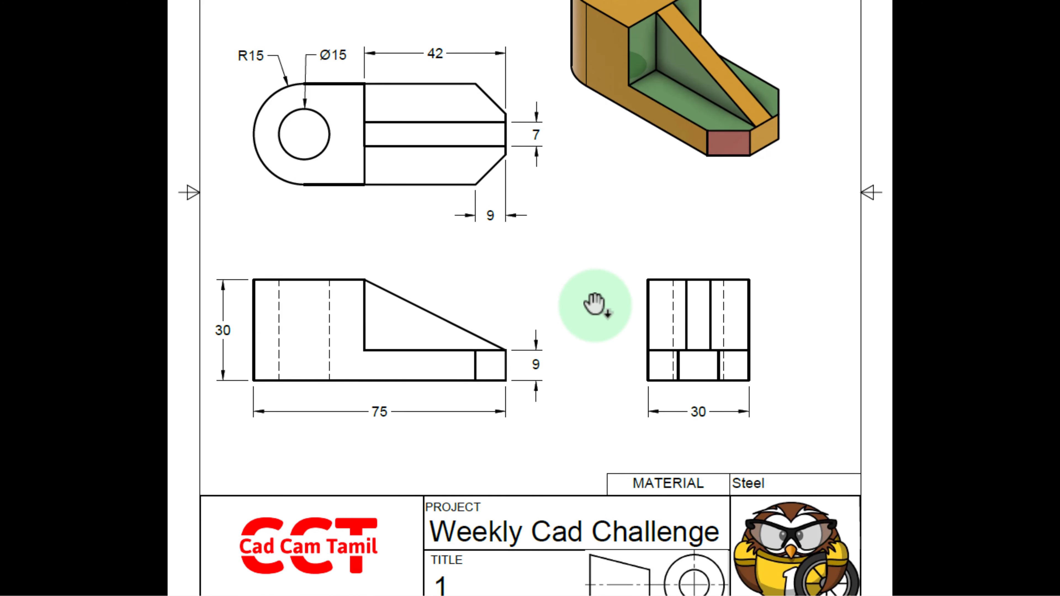
scroll(595, 305, up, 2)
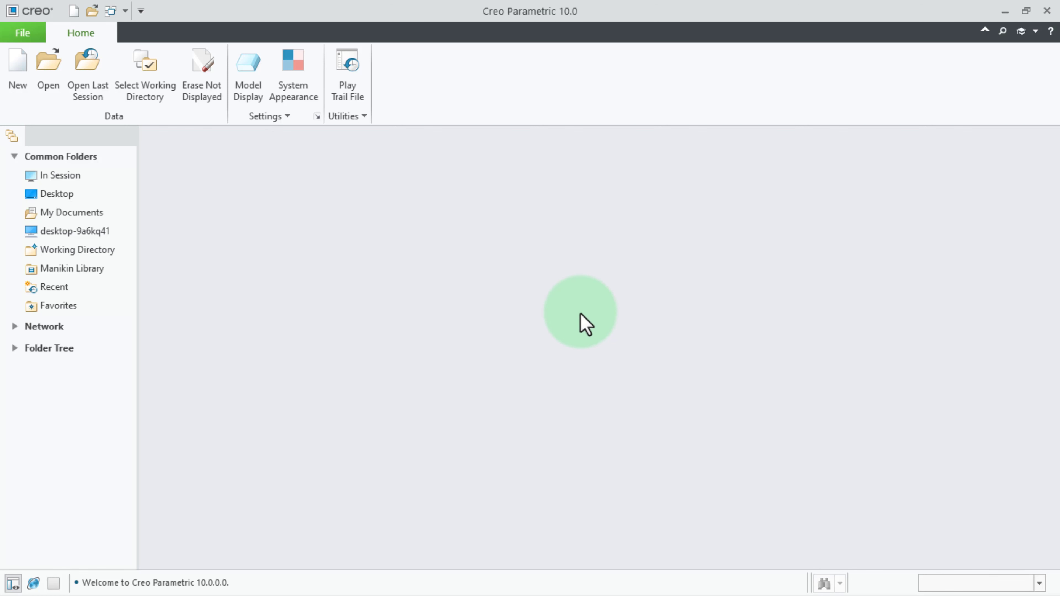
- Create solid part WCC1 using the mmns_part_solid_abs template instead of the default
click(18, 69)
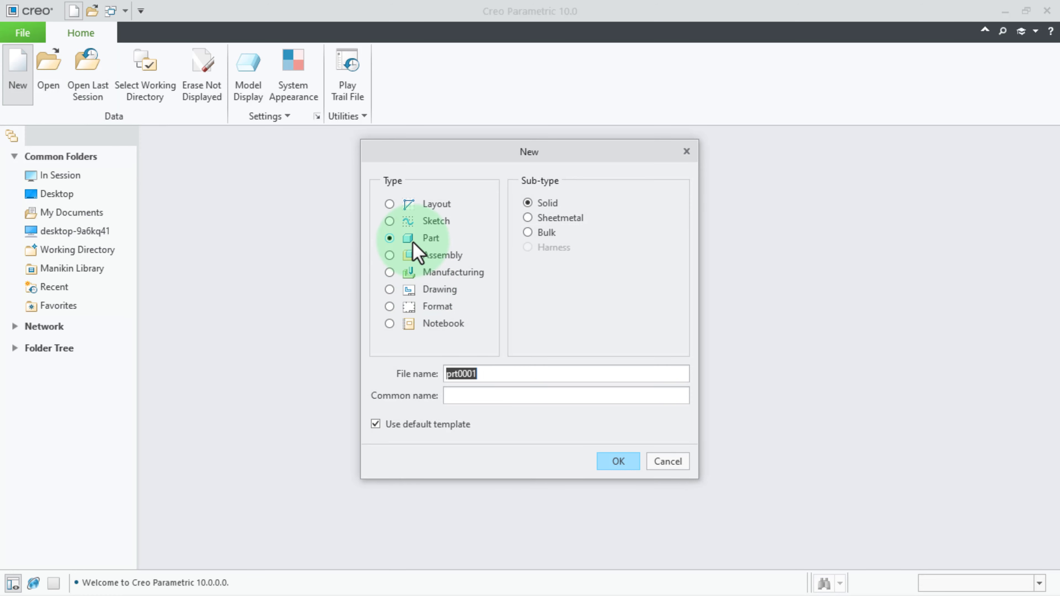
double_click(467, 373)
text(WCC1)
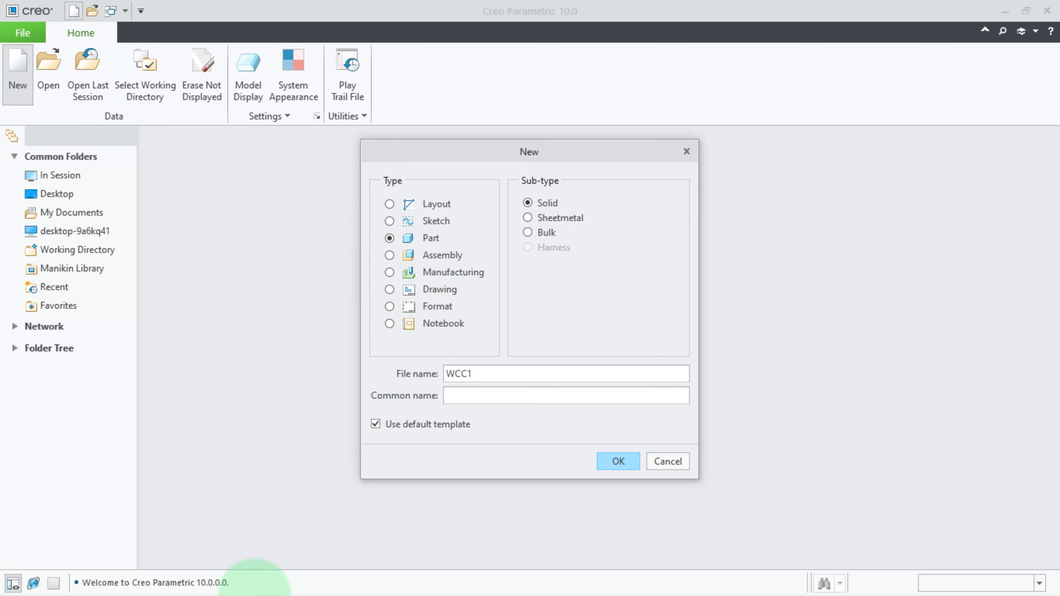
click(376, 425)
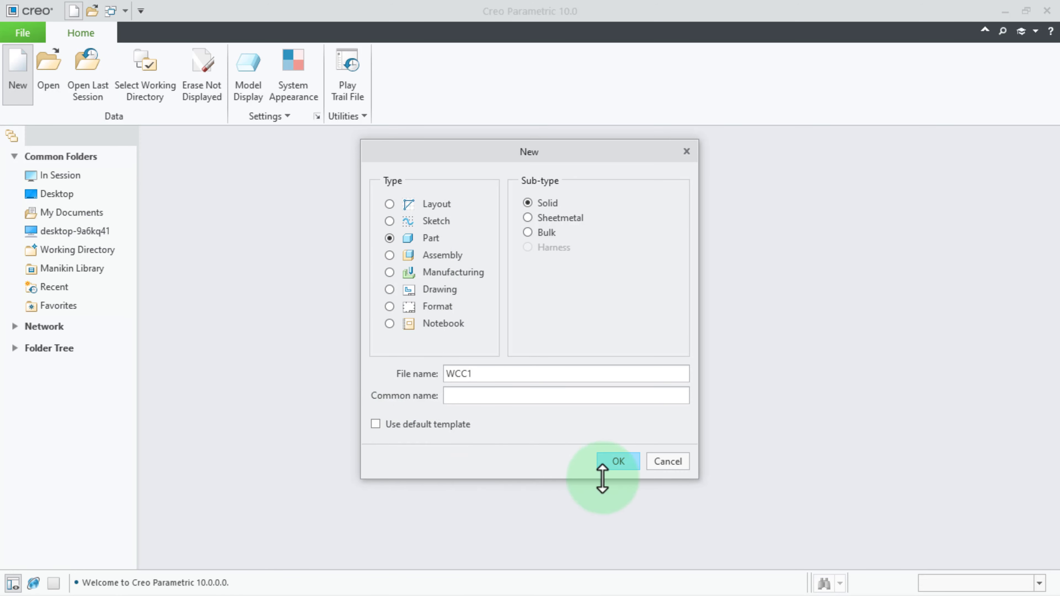
click(600, 465)
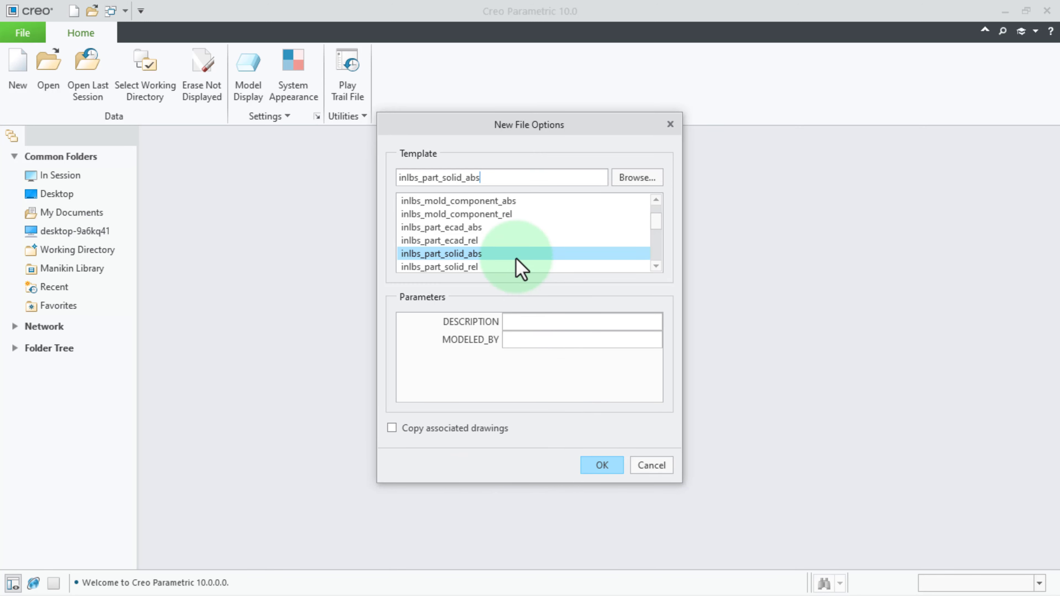
scroll(516, 260, down, 1)
click(445, 242)
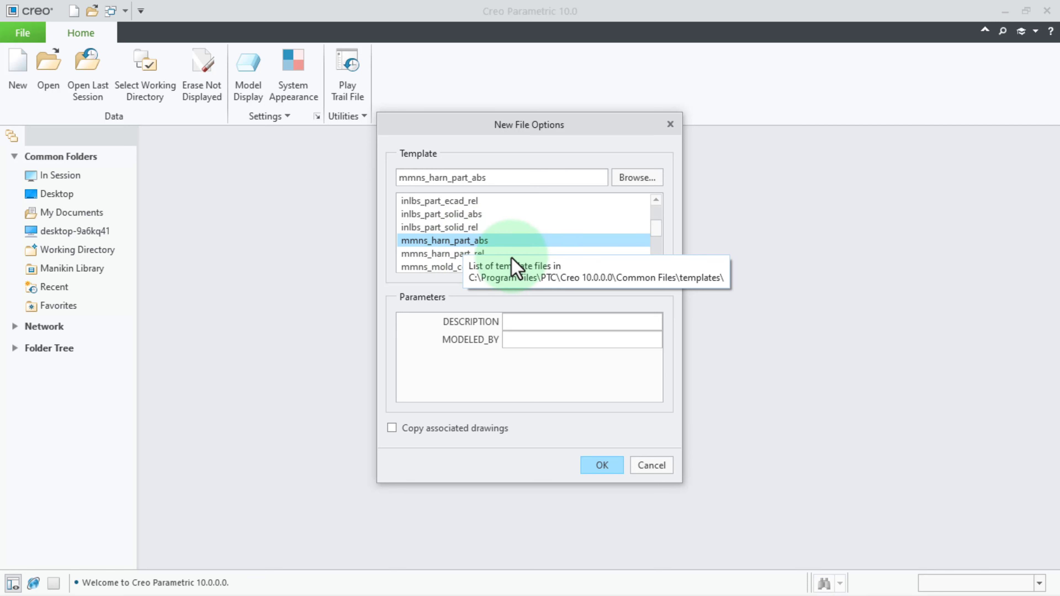
scroll(425, 241, down, 2)
click(421, 228)
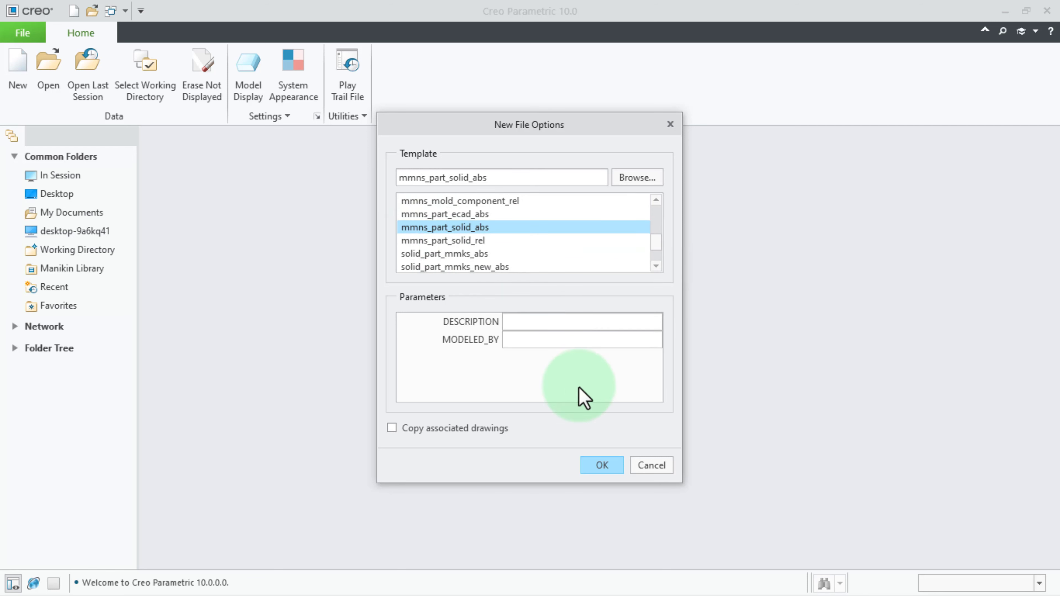
click(603, 465)
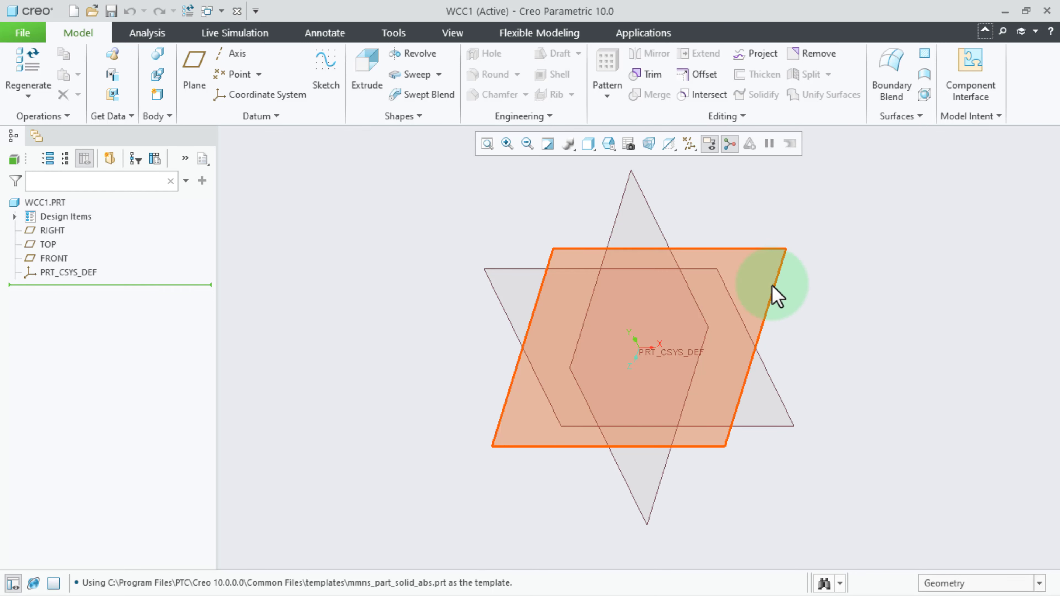
- Start a new sketch on the TOP datum plane
click(774, 288)
click(781, 212)
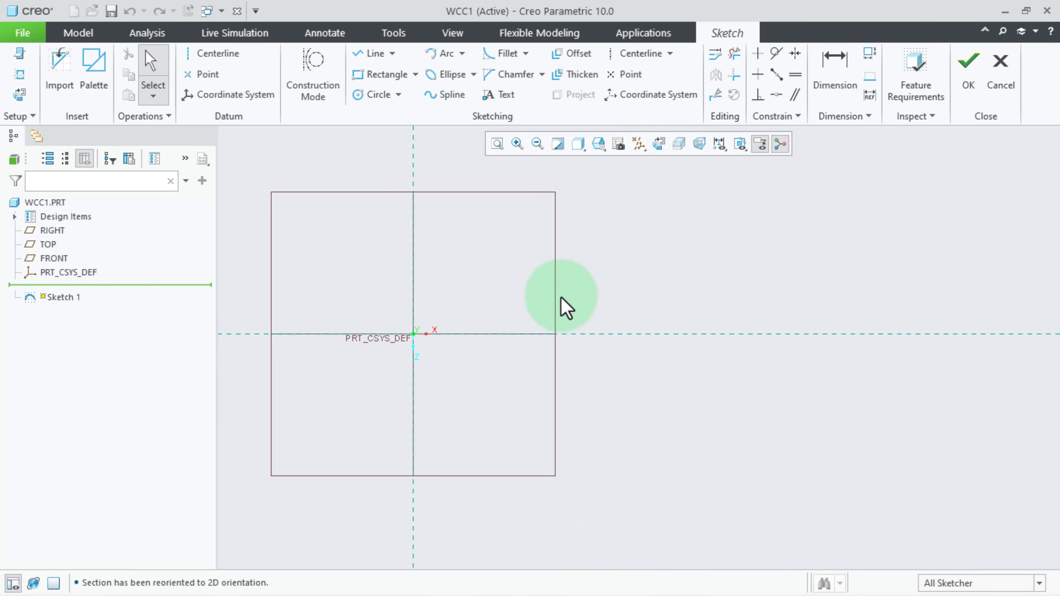
- Draw two concentric circles centred on the sketch origin
click(372, 94)
click(414, 334)
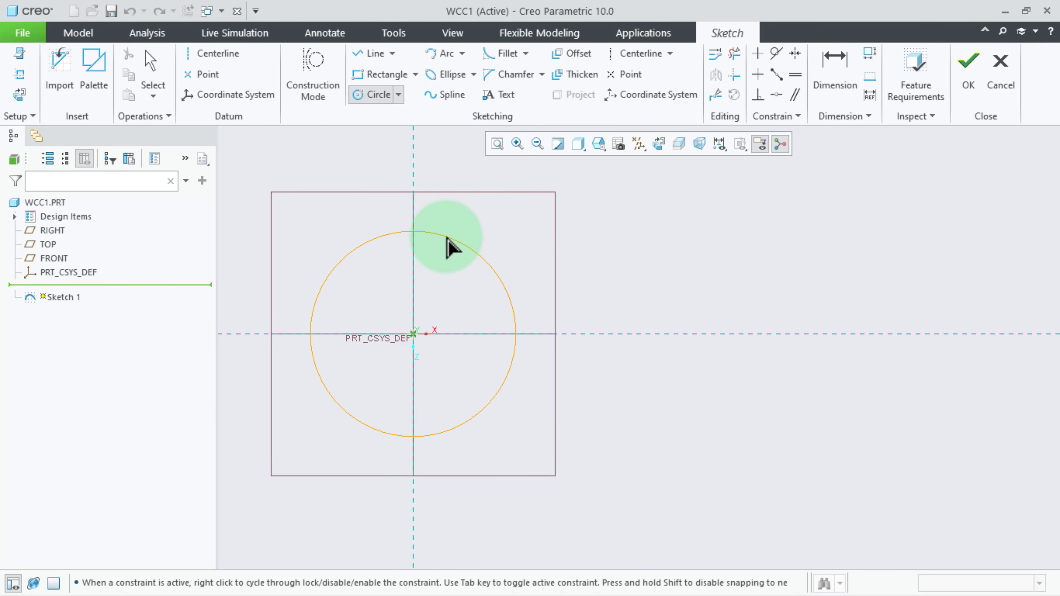
click(452, 240)
click(459, 309)
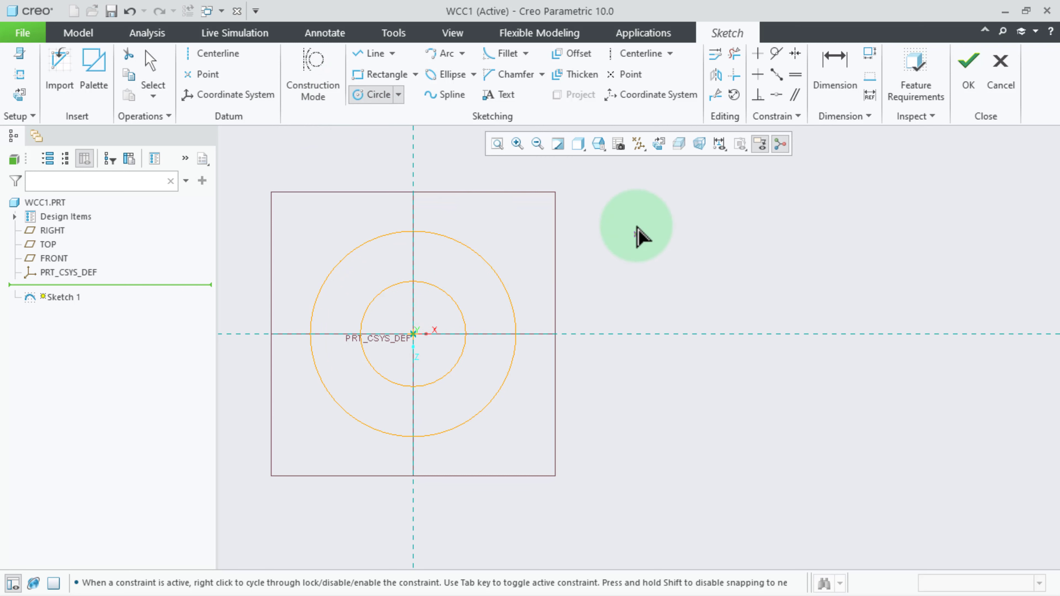
middle_click(632, 208)
- Set the outer circle's diameter to 30 and the inner circle's to 15
double_click(286, 238)
text(3)
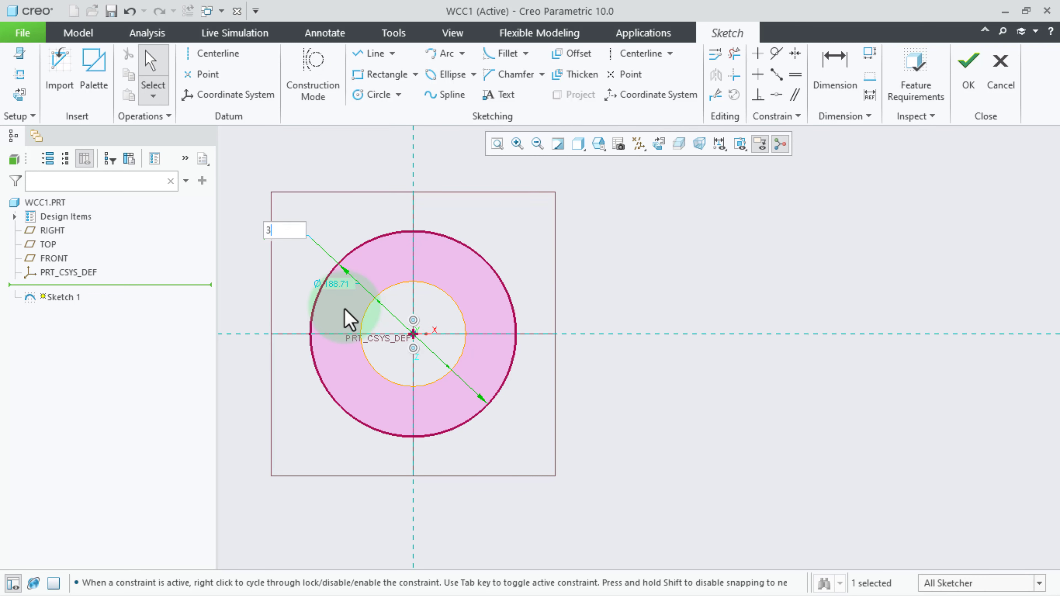
text(0)
key(Return)
double_click(353, 299)
text(15)
key(Return)
click(502, 334)
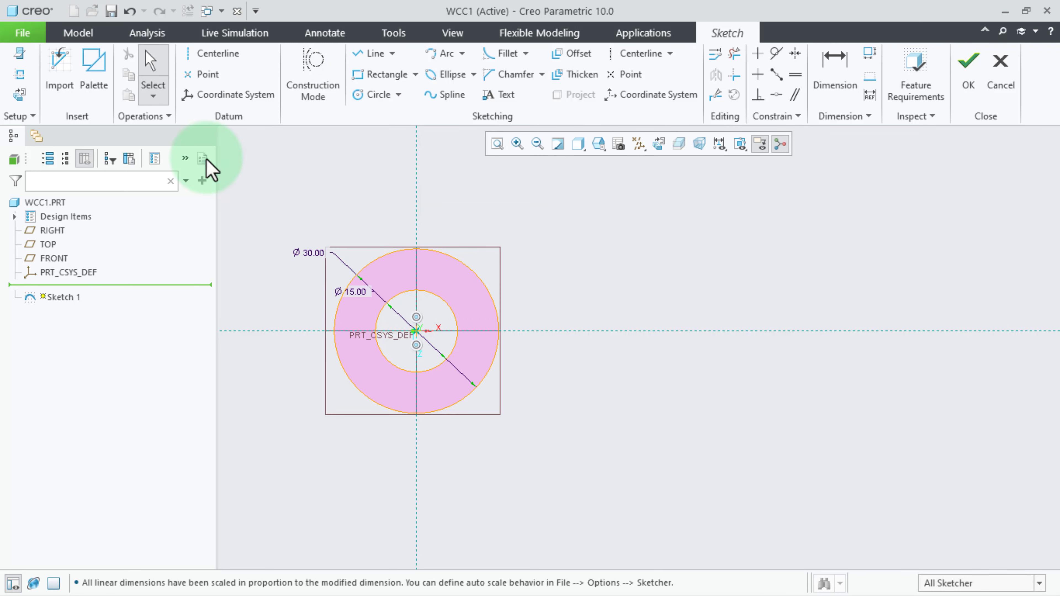
click(372, 53)
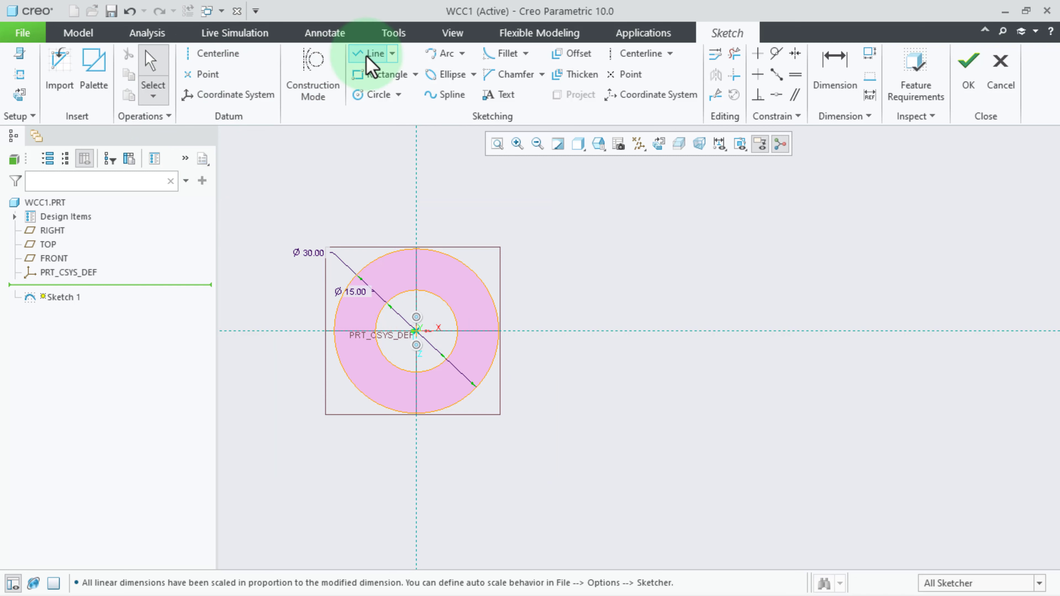
- Draw top, right and bottom lines off the outer circle, bottom horizontal, length 18
click(417, 249)
click(602, 253)
click(602, 404)
click(420, 413)
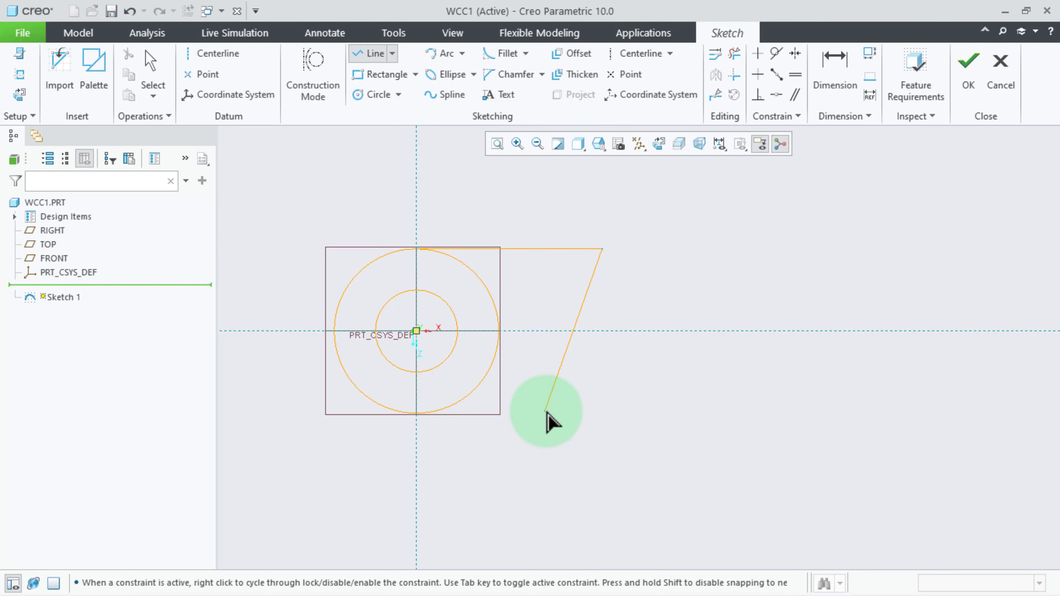
middle_click(572, 449)
click(550, 414)
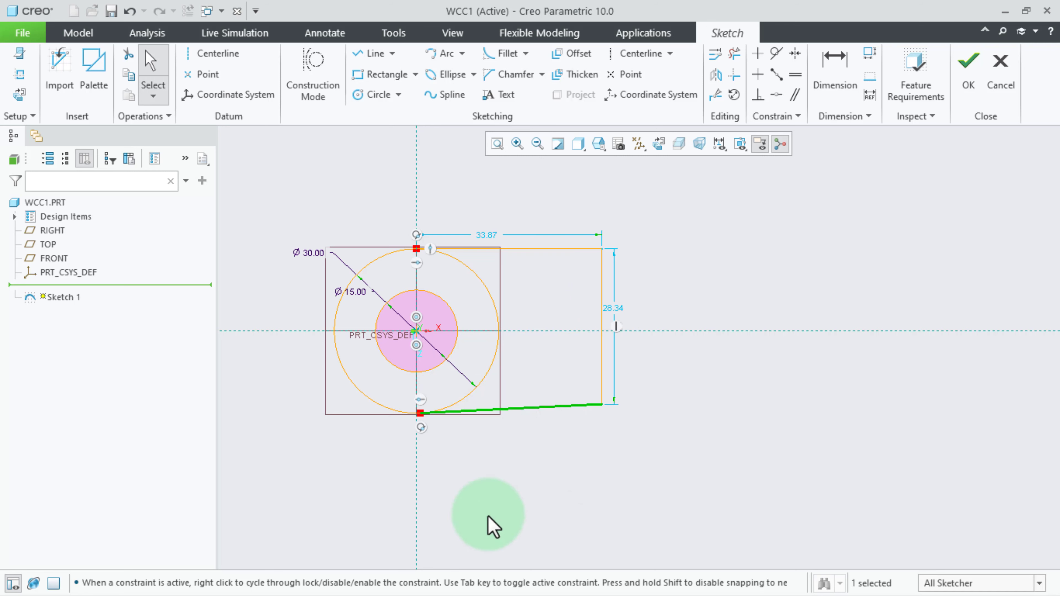
click(761, 79)
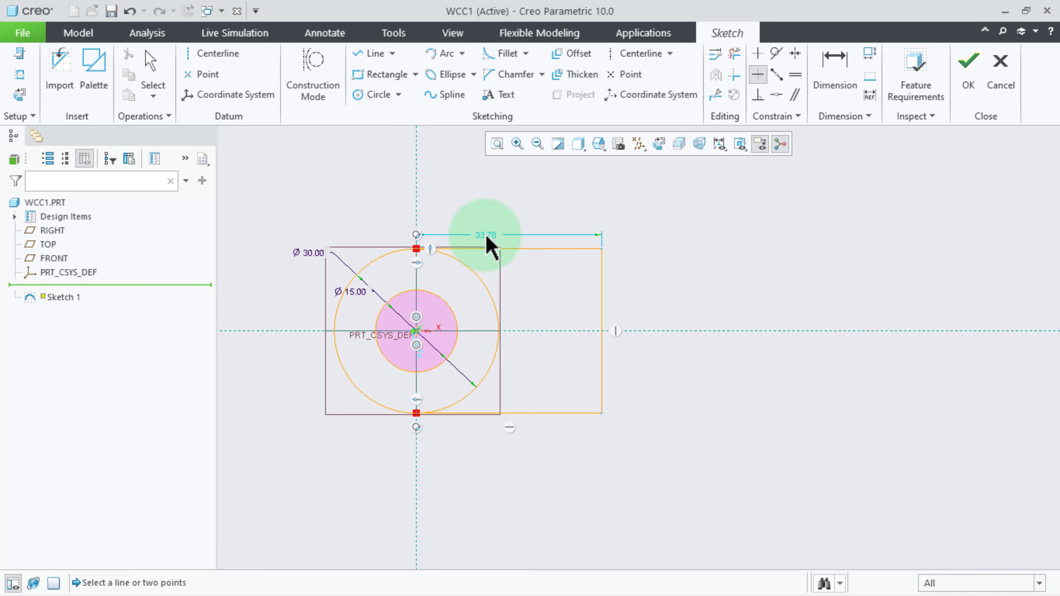
double_click(485, 236)
text(18)
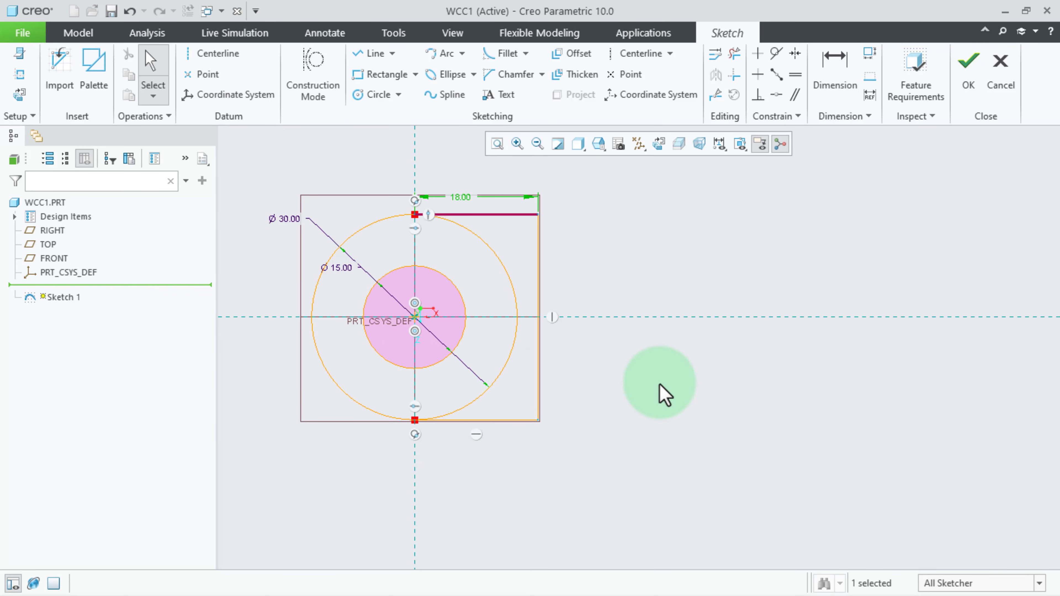
- Trim away the outer circle's two right-hand arcs and accept the sketch
click(734, 53)
click(487, 247)
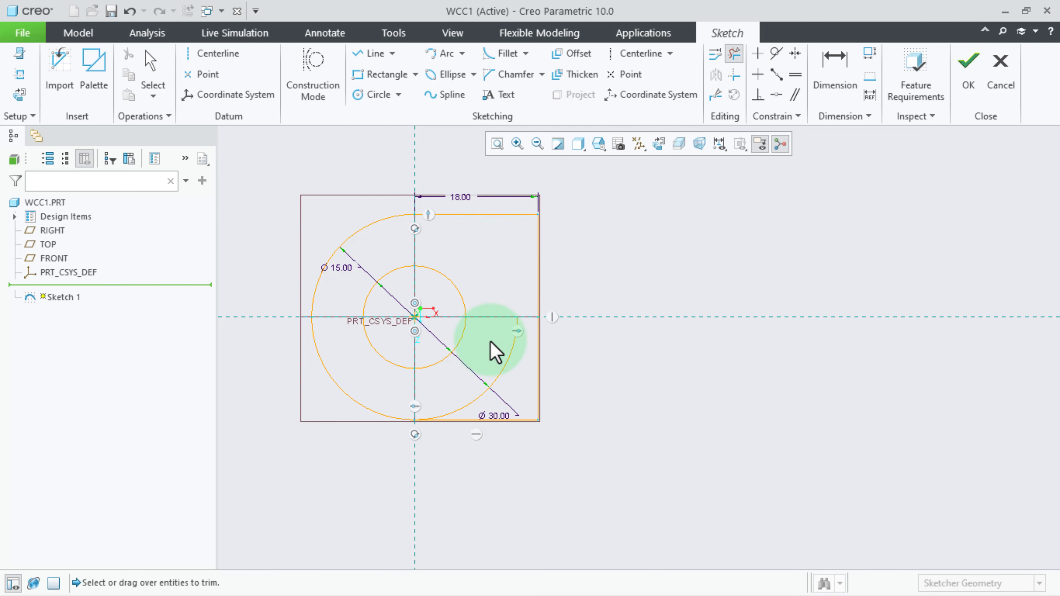
click(510, 393)
click(967, 80)
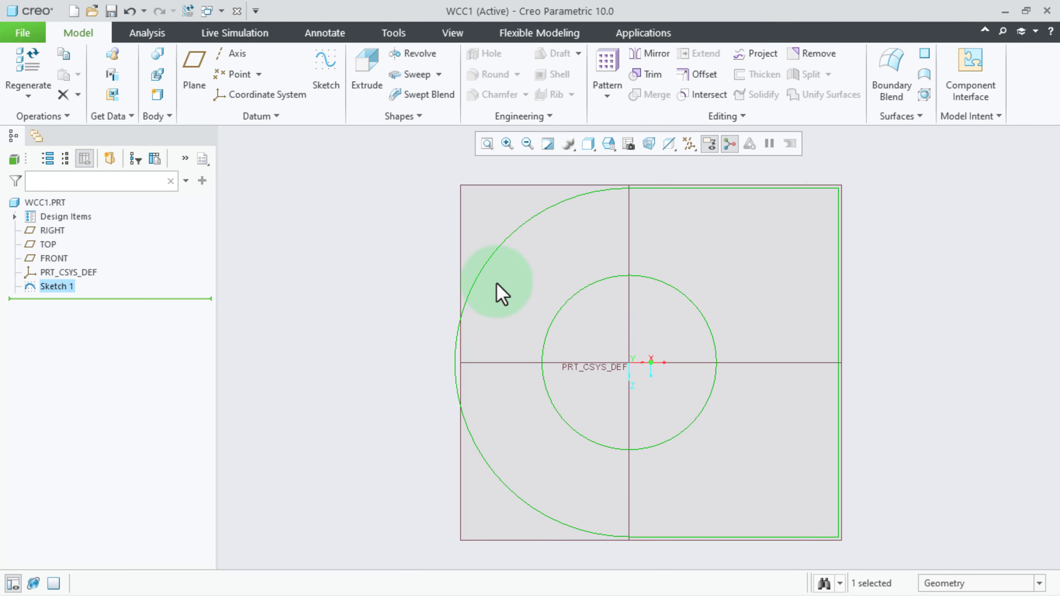
- Extrude Sketch 1 to a 30 mm depth, keeping the Ø15 through-hole
click(360, 80)
mouse_move(605, 432)
middle_down()
mouse_move(599, 393)
mouse_move(516, 327)
middle_up()
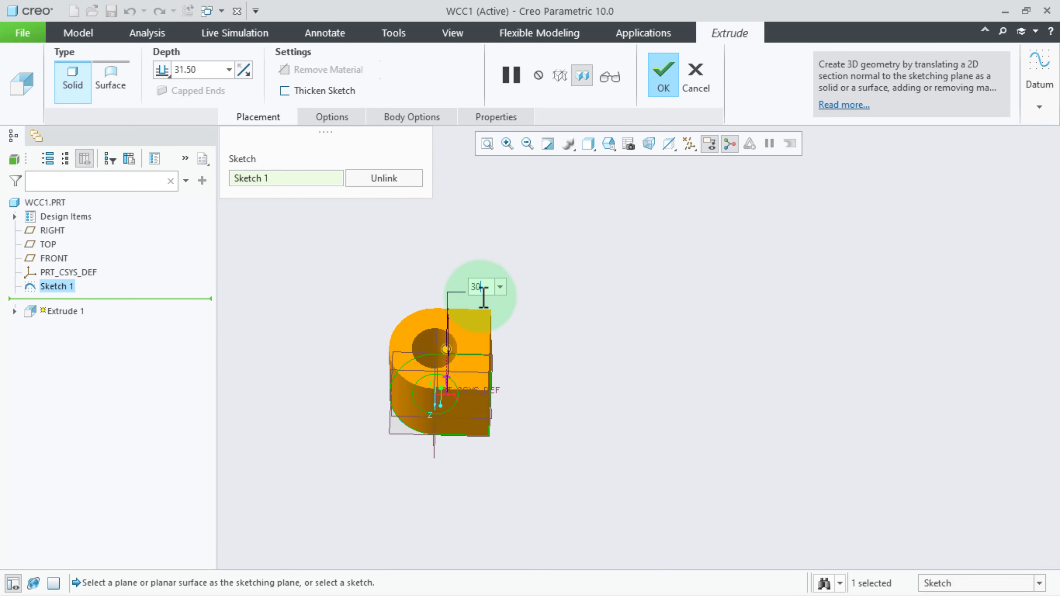
click(663, 75)
mouse_move(545, 360)
middle_down()
mouse_move(449, 343)
mouse_move(492, 363)
mouse_move(485, 326)
middle_up()
click(472, 407)
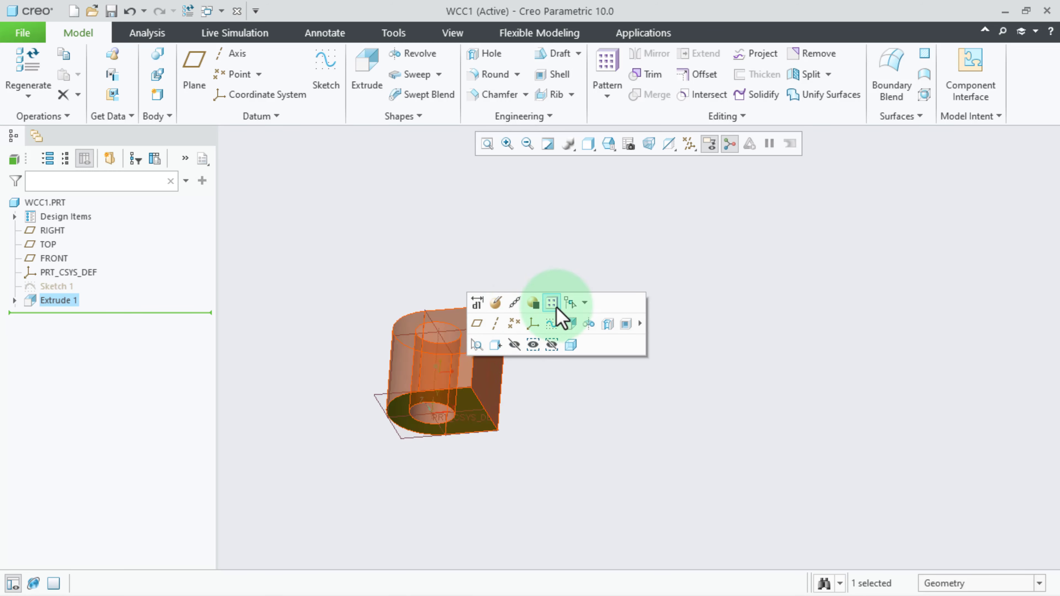
- Start a sketch on the block face and draw a rectangle from the base corner
click(328, 63)
click(659, 143)
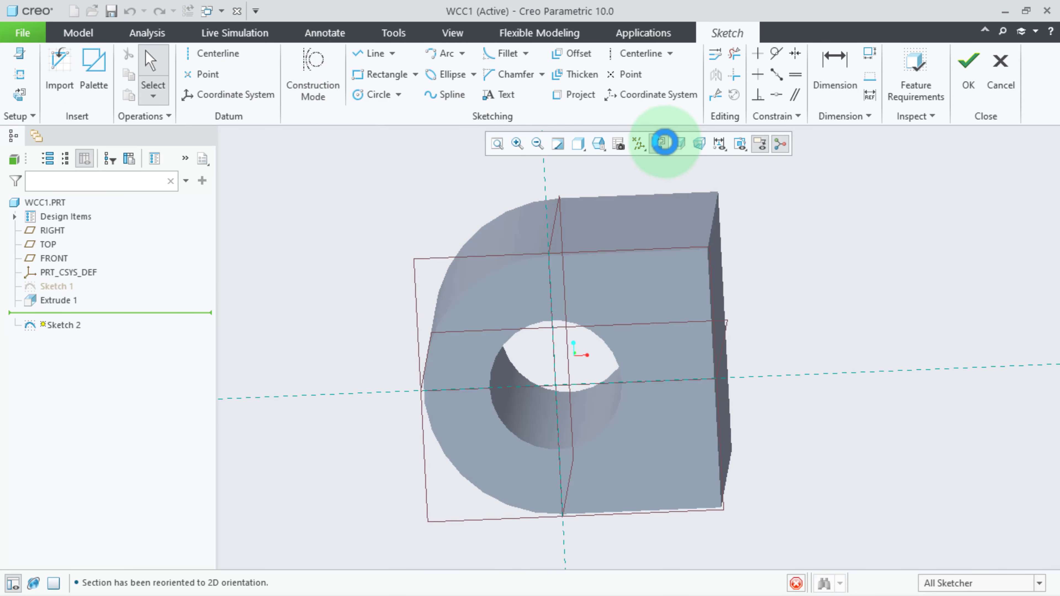
click(367, 53)
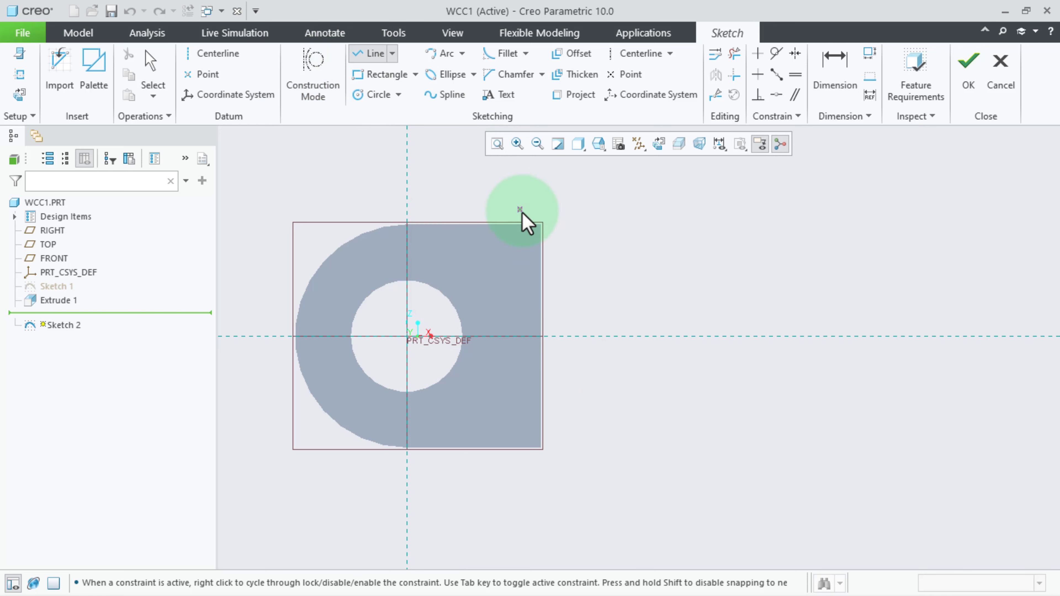
click(539, 225)
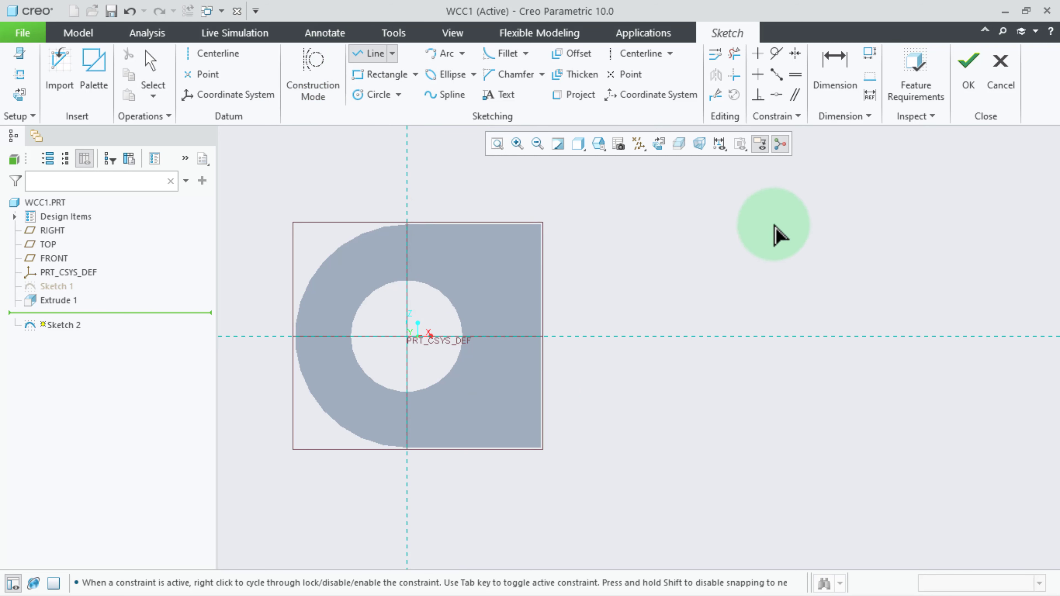
click(378, 74)
click(541, 224)
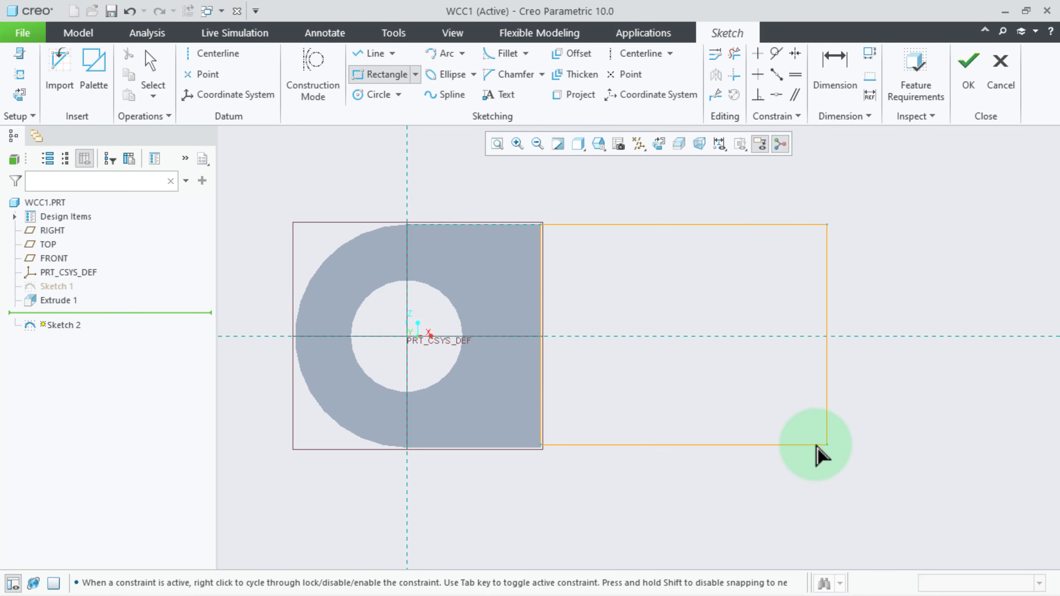
click(866, 416)
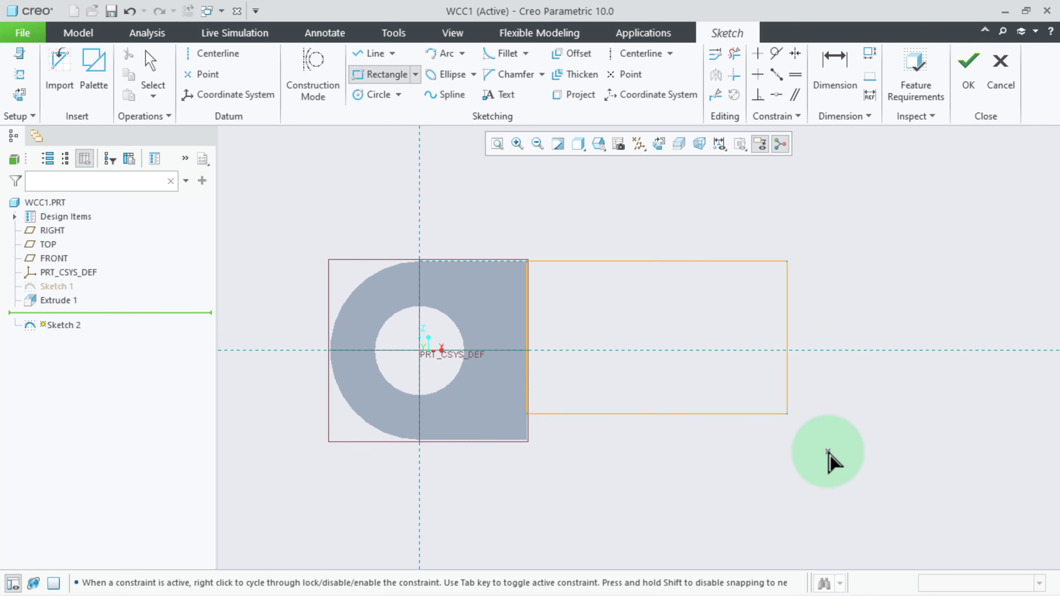
middle_click(823, 449)
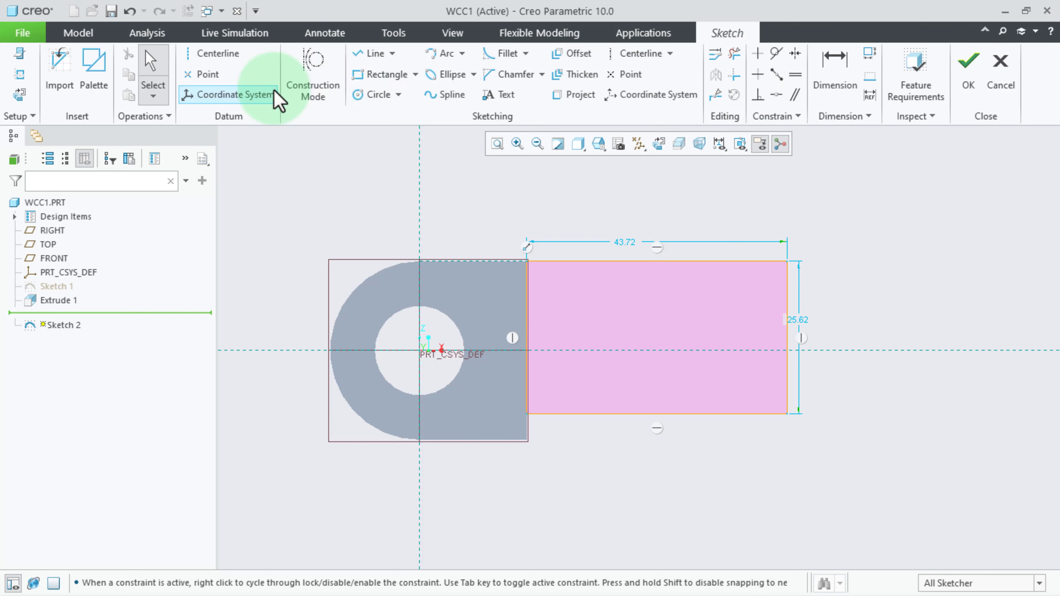
- Align the rectangle's bottom edge with the base, set its width to 42, and finish
click(835, 67)
click(583, 415)
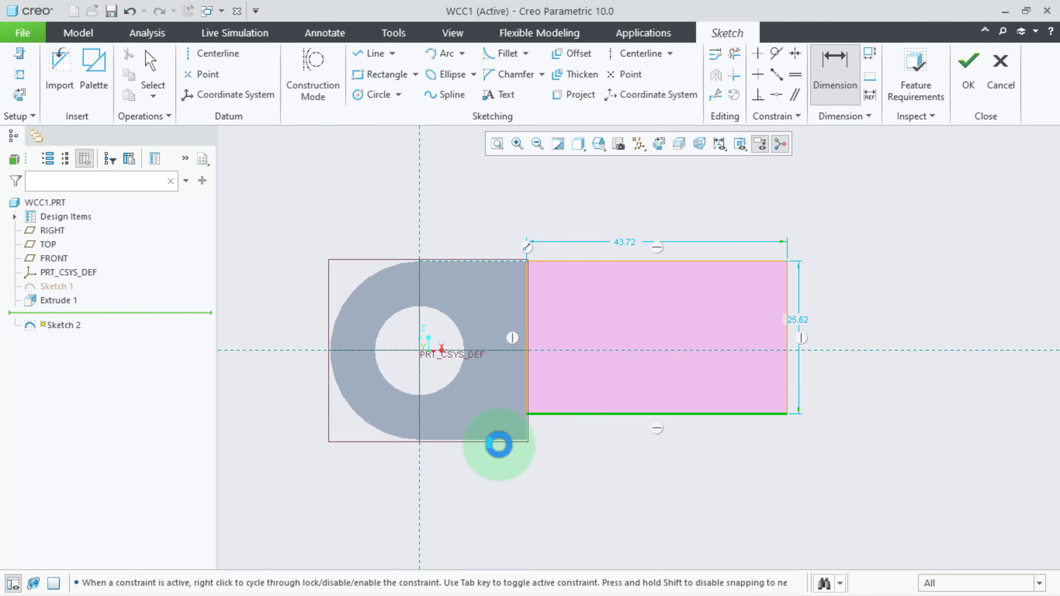
middle_click(551, 466)
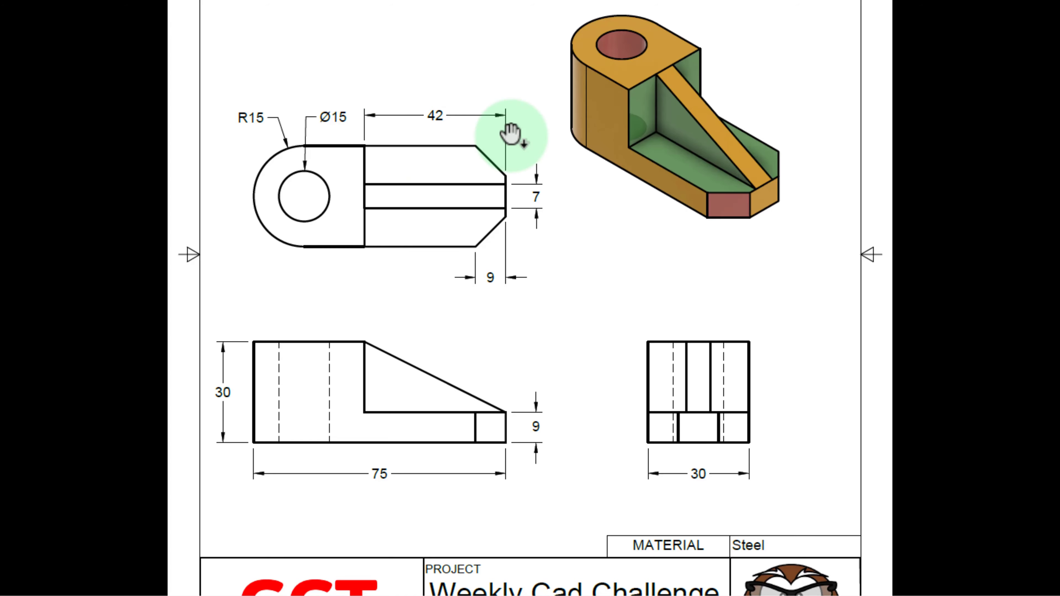
double_click(630, 239)
middle_click(630, 239)
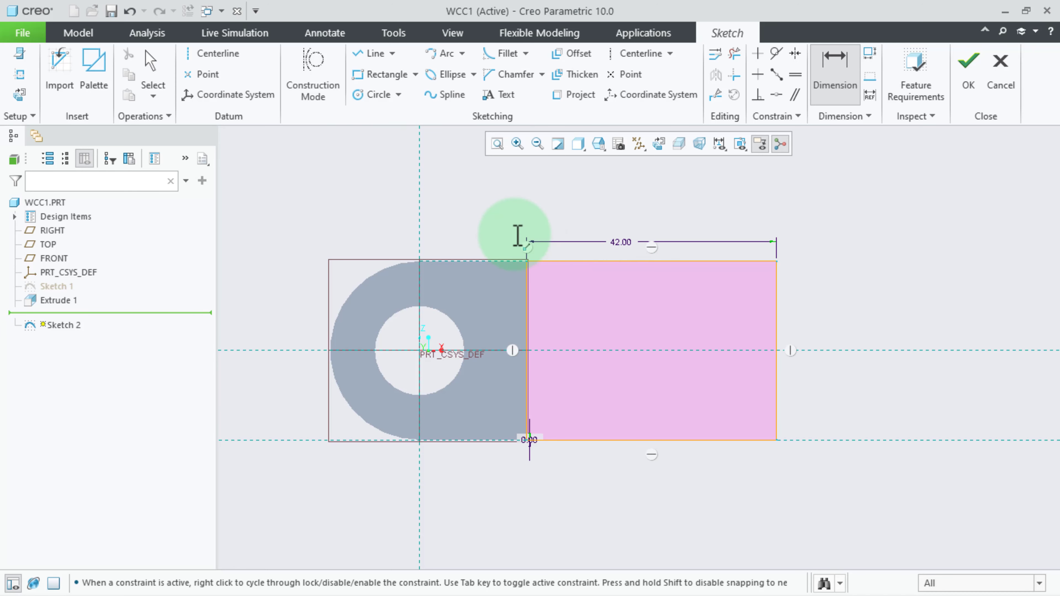
click(953, 89)
- Extrude the rectangle sketch 8 mm in the flipped direction to form the plate
middle_drag(531, 274, 508, 376)
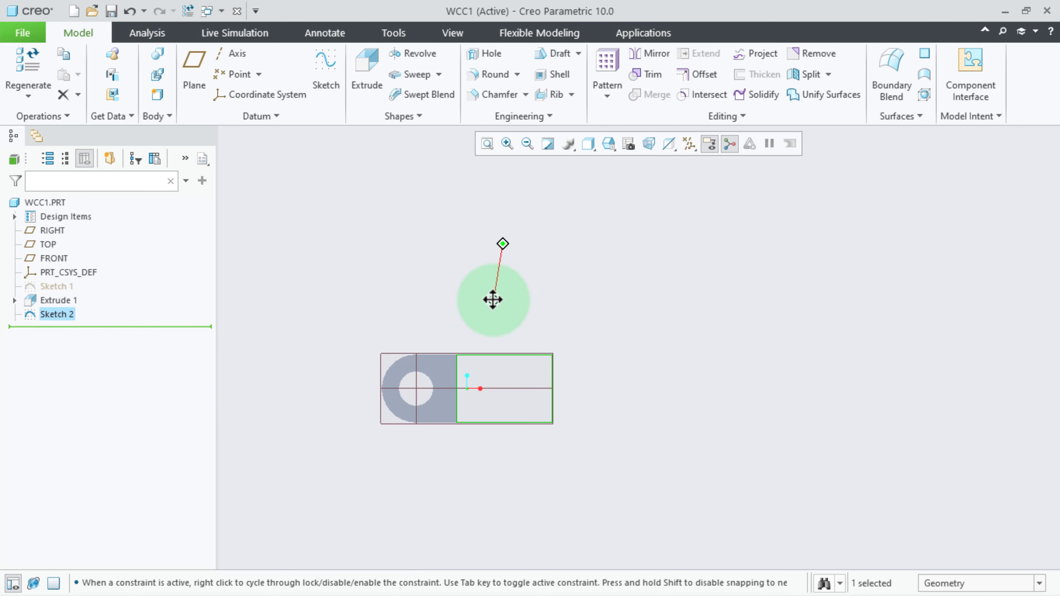
scroll(508, 378, down, 3)
click(475, 203)
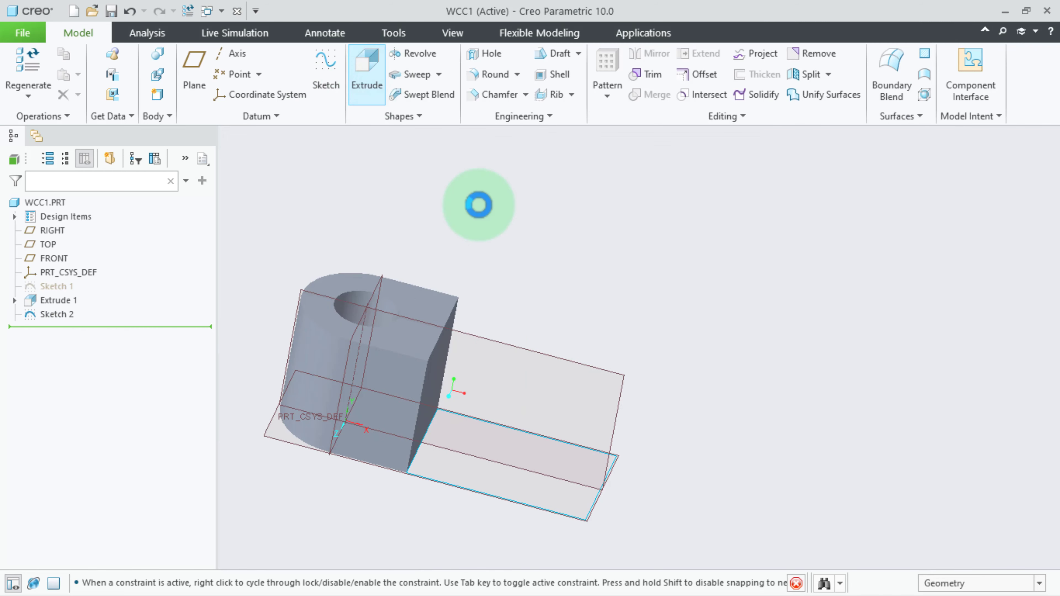
middle_drag(382, 299, 497, 271)
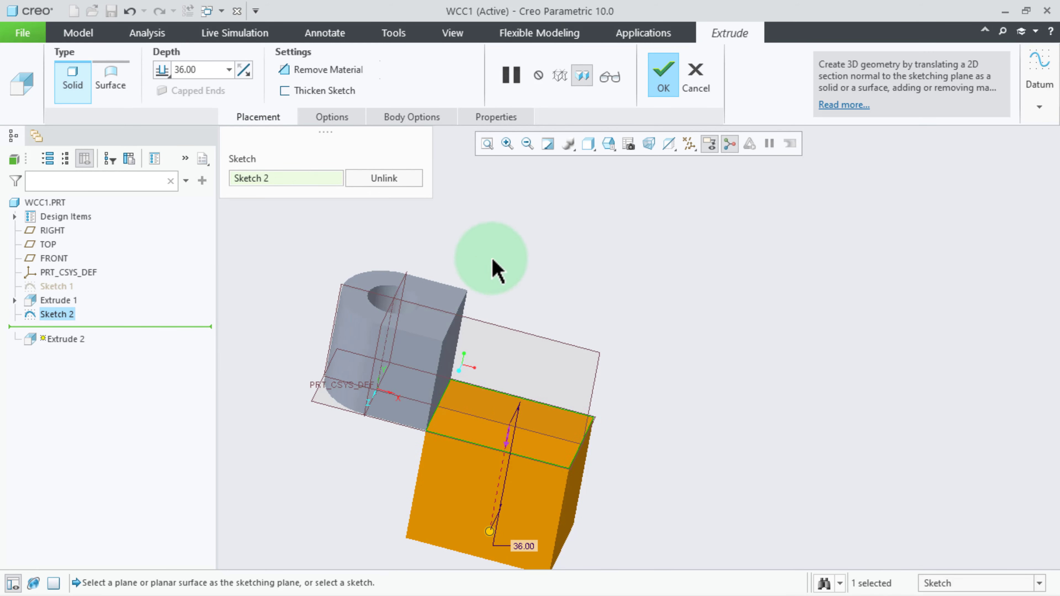
click(244, 71)
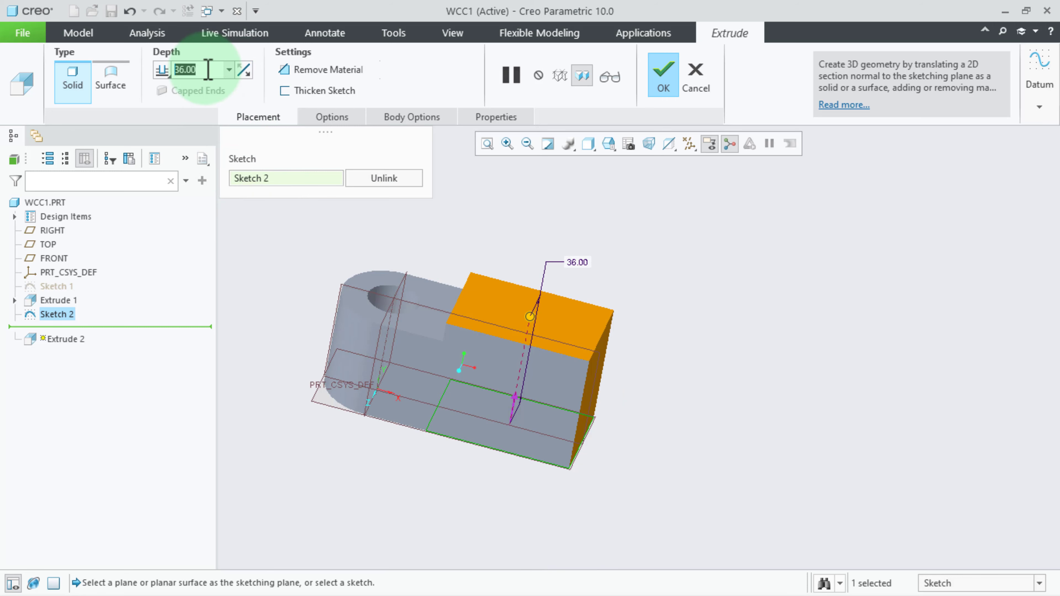
text(8)
key(Return)
click(663, 76)
middle_drag(656, 350, 598, 304)
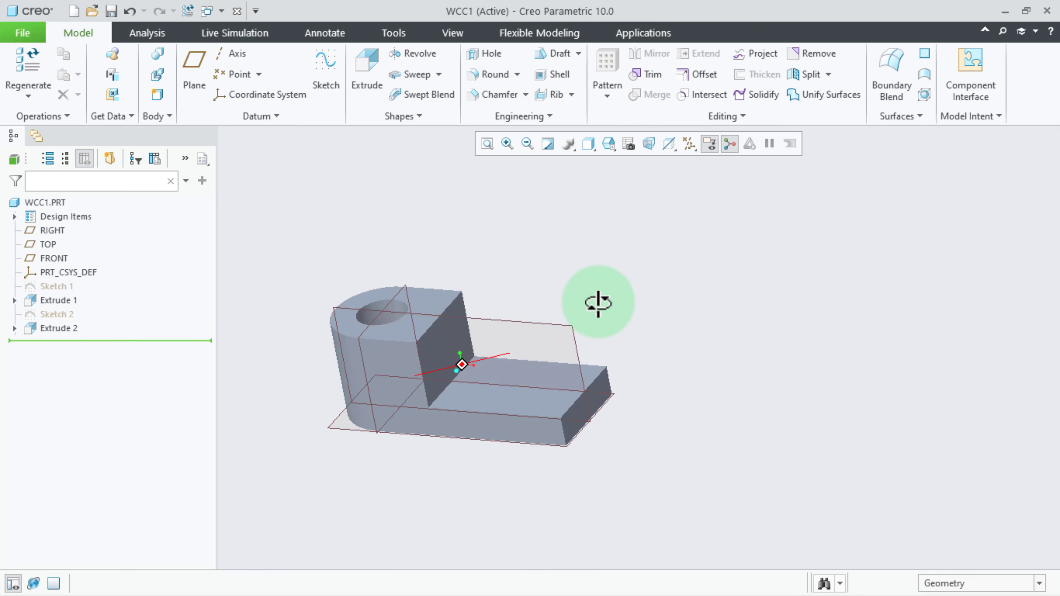
scroll(562, 421, down, 5)
scroll(557, 445, up, 5)
middle_drag(556, 445, 532, 374)
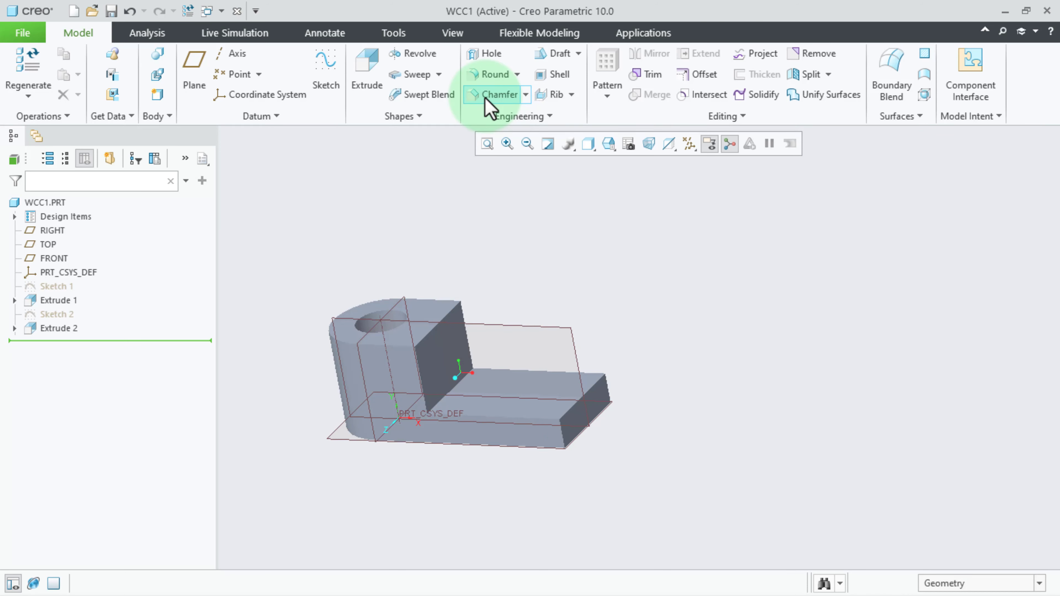
- Chamfer the plate's far end corner edge with a D value of 9
click(489, 94)
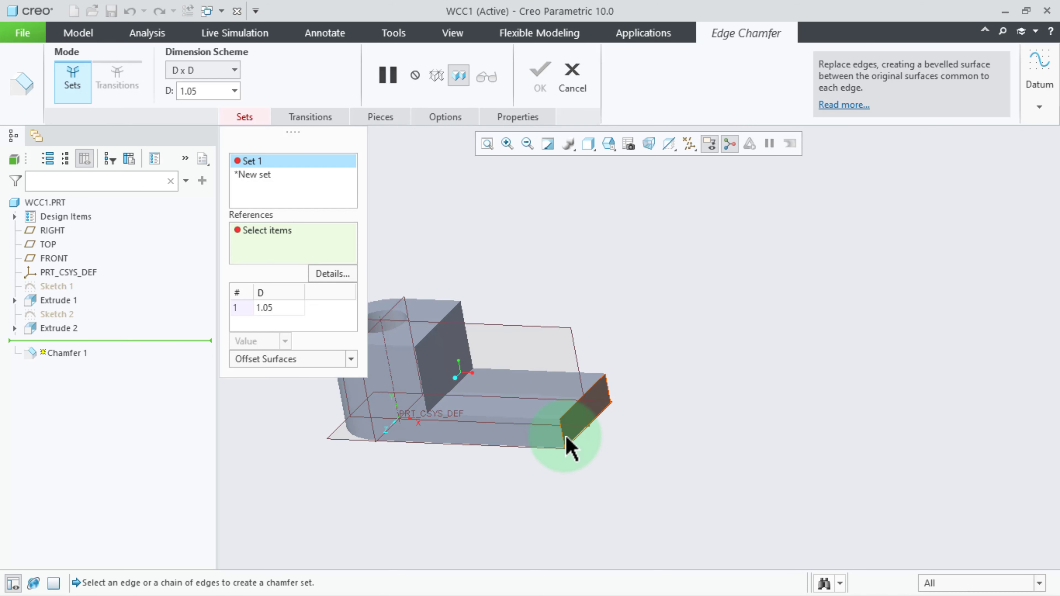
click(564, 433)
click(277, 307)
text(9)
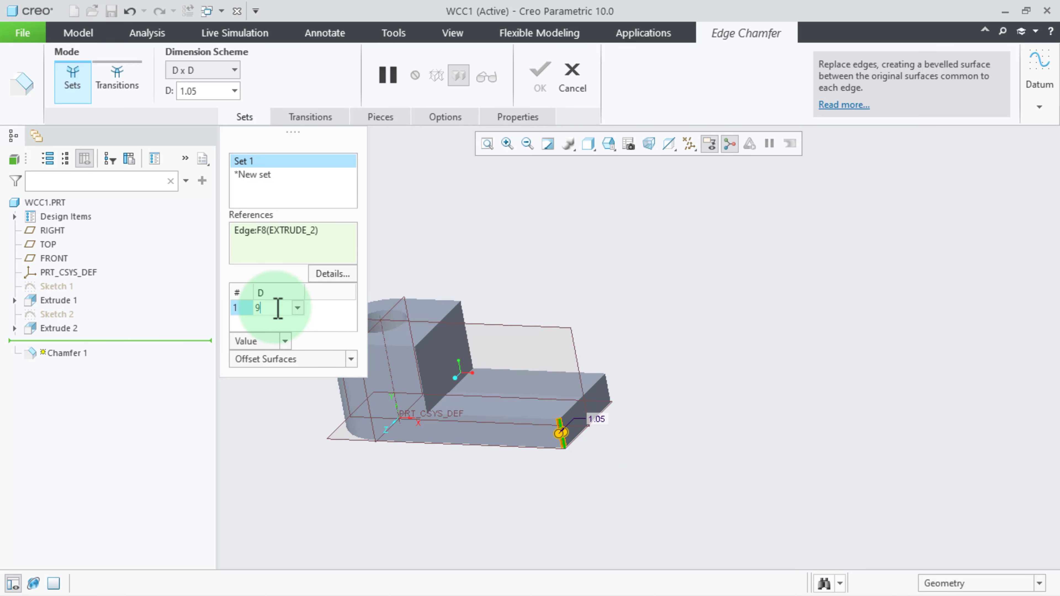
mouse_move(580, 303)
middle_down()
mouse_move(556, 303)
mouse_move(589, 405)
middle_up()
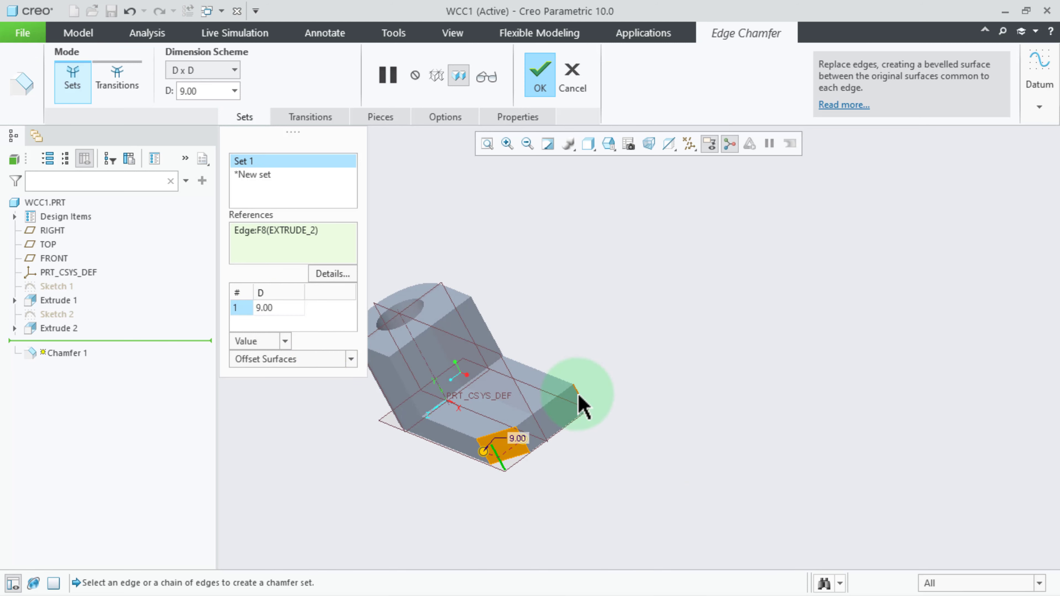
click(540, 71)
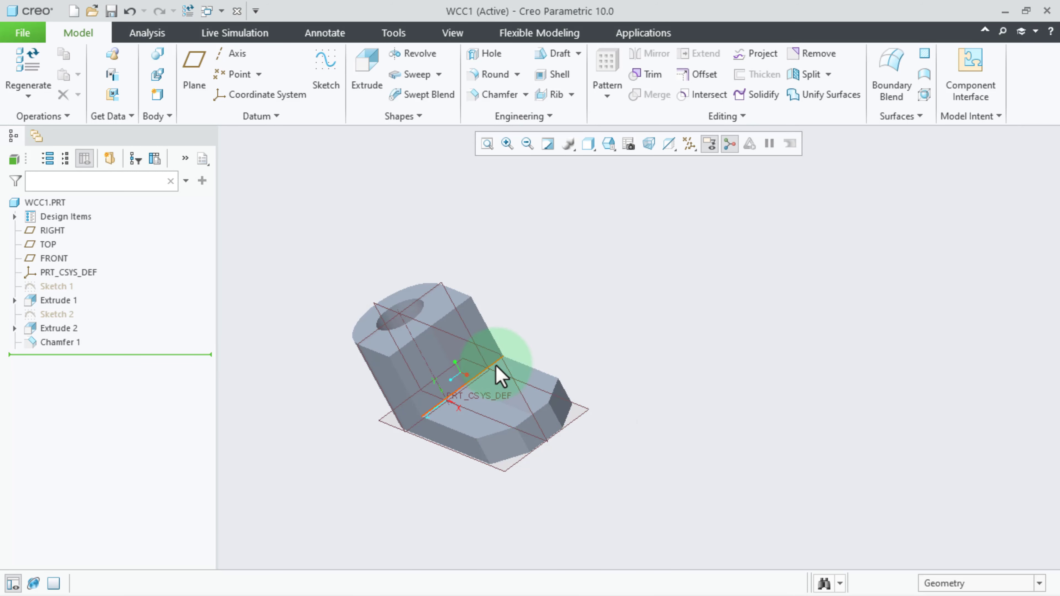
mouse_move(498, 372)
middle_down()
mouse_move(531, 349)
mouse_move(492, 362)
middle_up()
- On FRONT, sketch a line from the block's top corner to the plate's chamfer corner
click(521, 339)
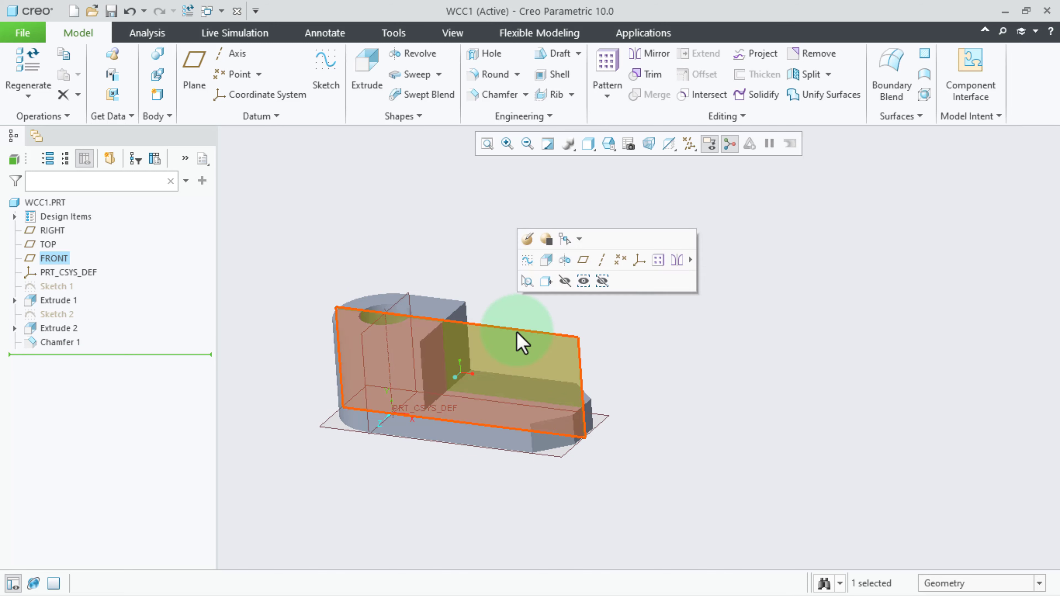
click(527, 267)
click(658, 144)
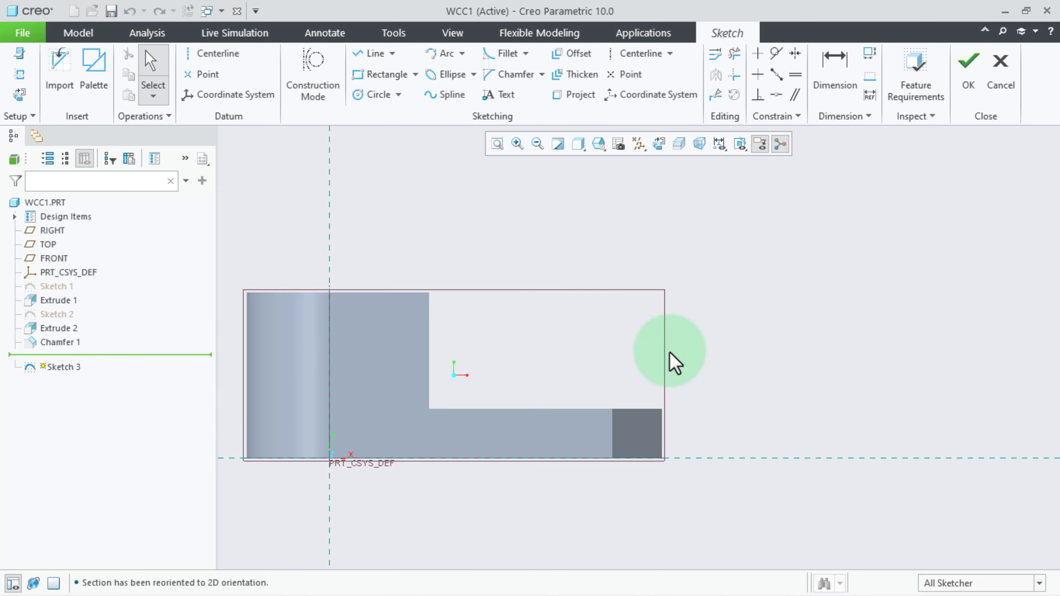
click(370, 53)
click(428, 306)
click(654, 416)
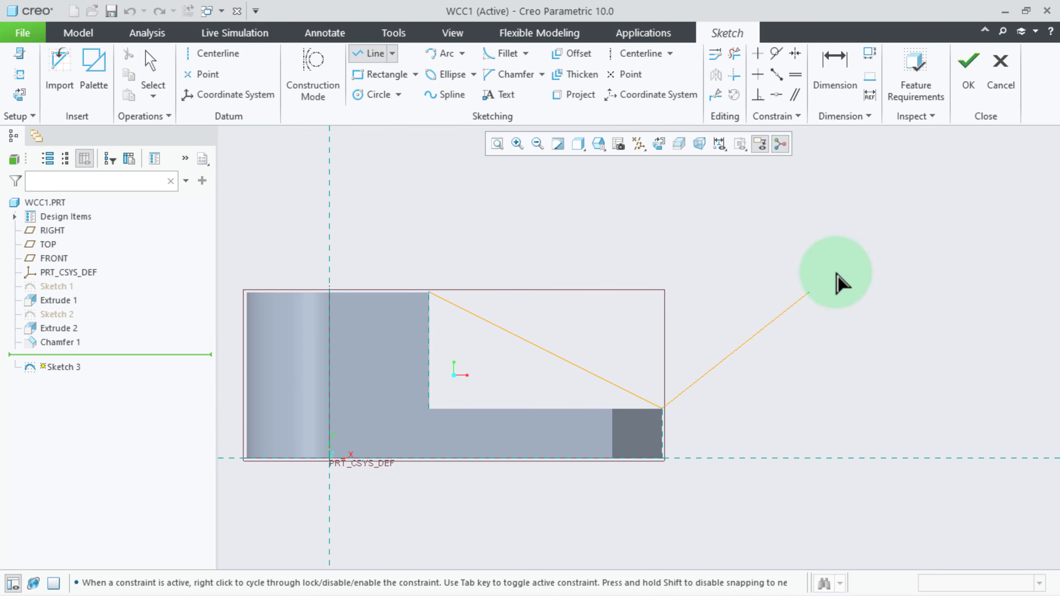
click(969, 62)
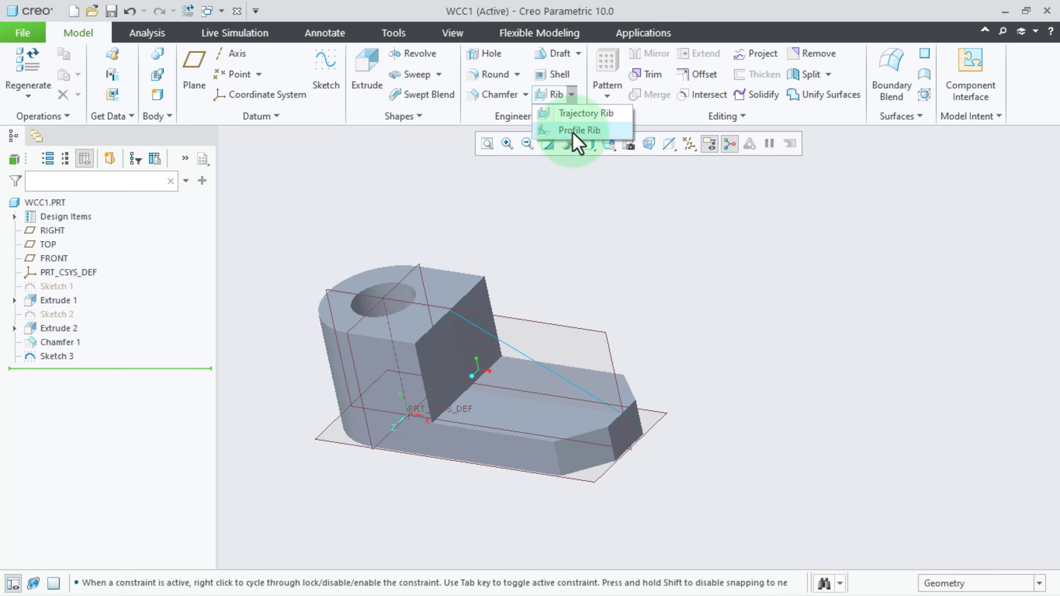
- Create a profile rib from Sketch 3 with adjusted width, forming a triangular web between block and plate
click(578, 130)
click(533, 345)
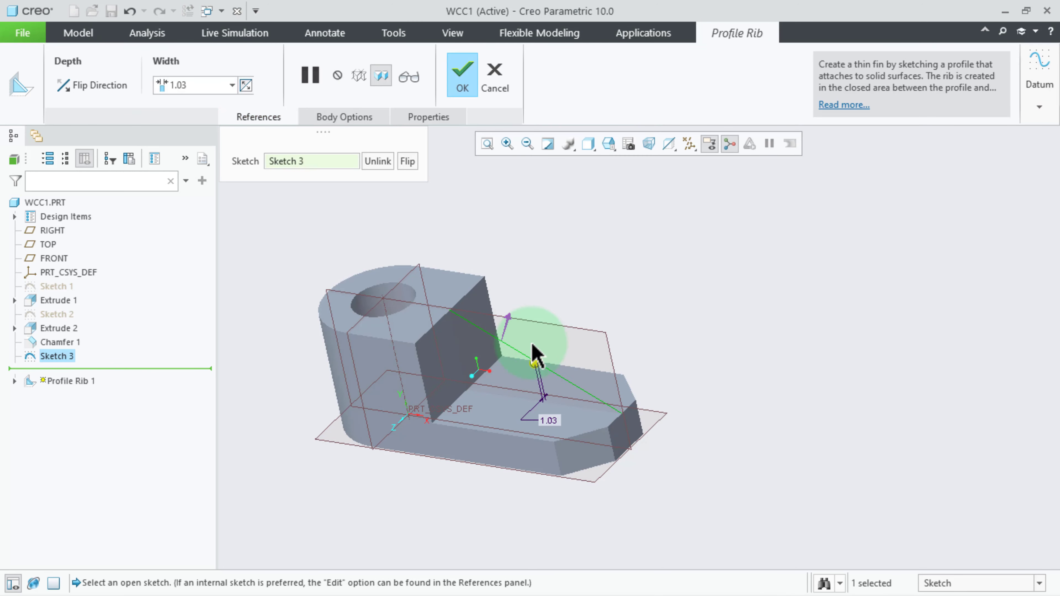
click(205, 85)
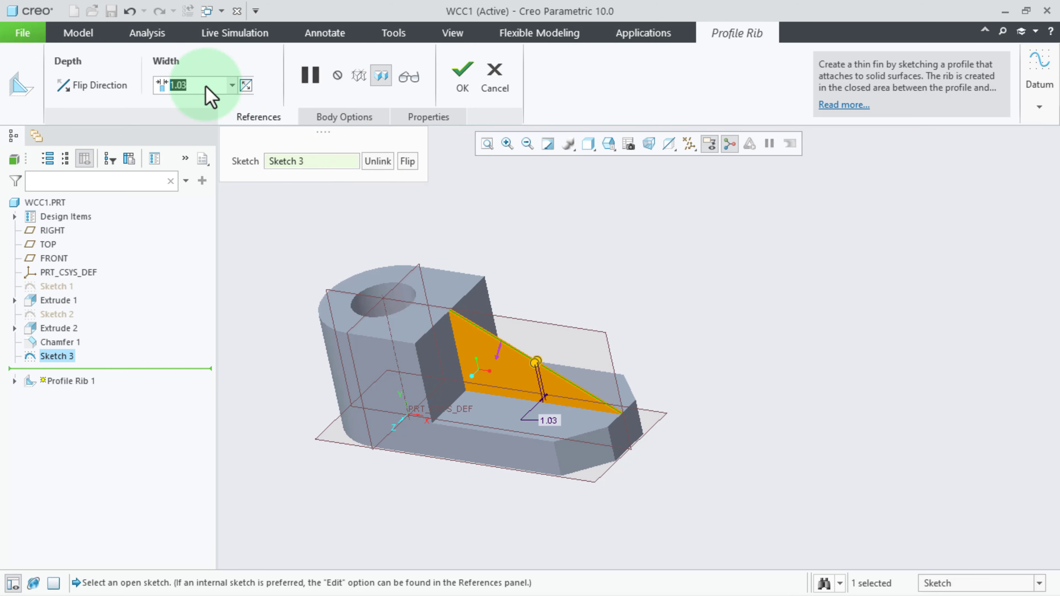
text(7)
middle_click(592, 190)
mouse_move(563, 325)
middle_down()
mouse_move(559, 367)
mouse_move(551, 334)
mouse_move(663, 355)
mouse_move(544, 384)
mouse_move(620, 386)
mouse_move(515, 346)
middle_up()
scroll(516, 346, down, 5)
click(696, 146)
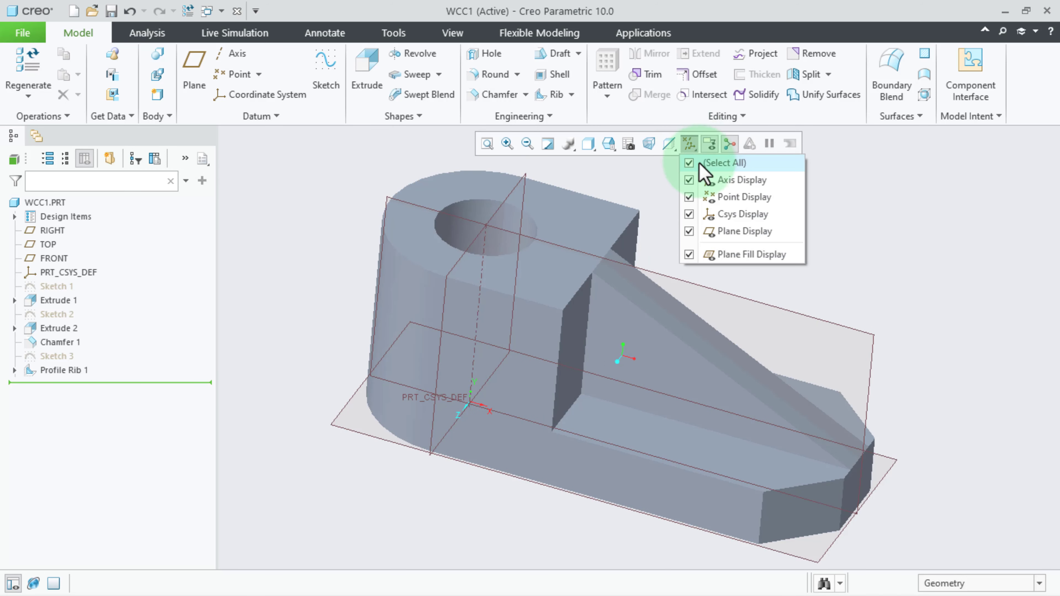
- Hide all datum display items in the graphics window
click(705, 163)
click(855, 190)
click(729, 144)
scroll(612, 338, up, 2)
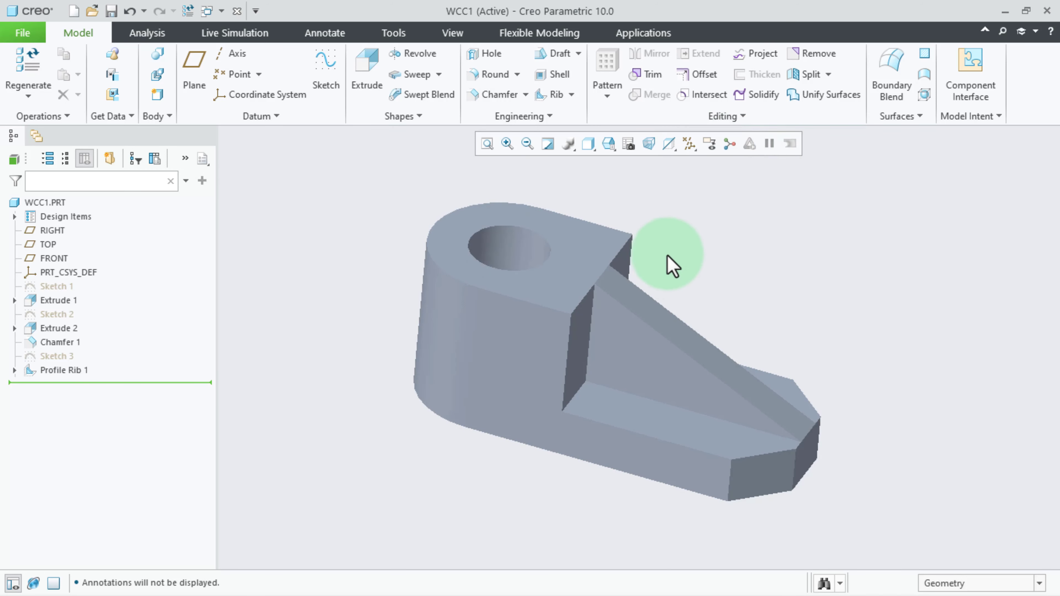
- Apply the rust appearance to the front, curved end and rib side faces
click(453, 33)
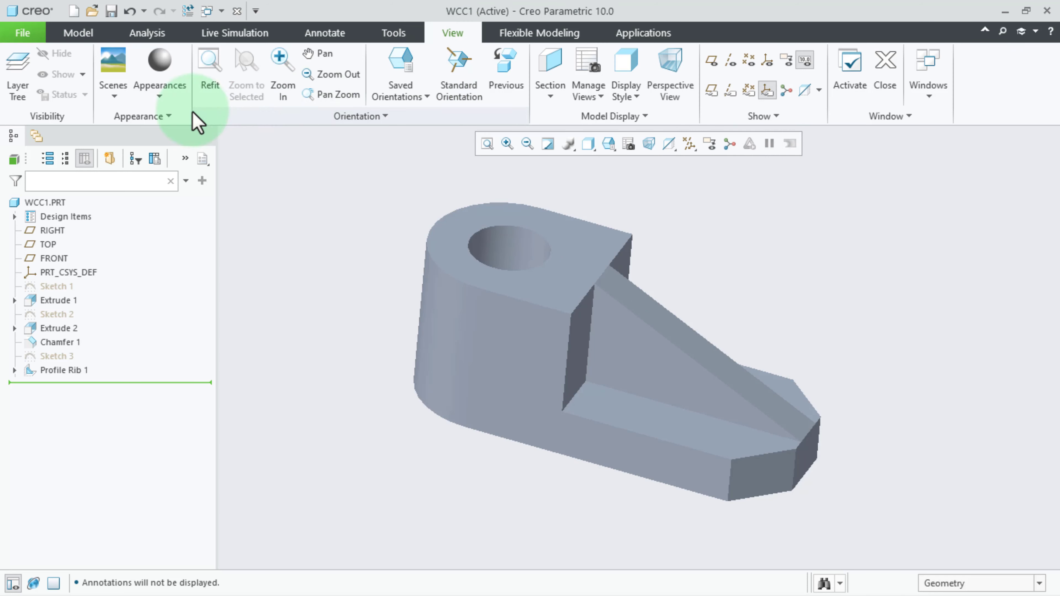
click(160, 94)
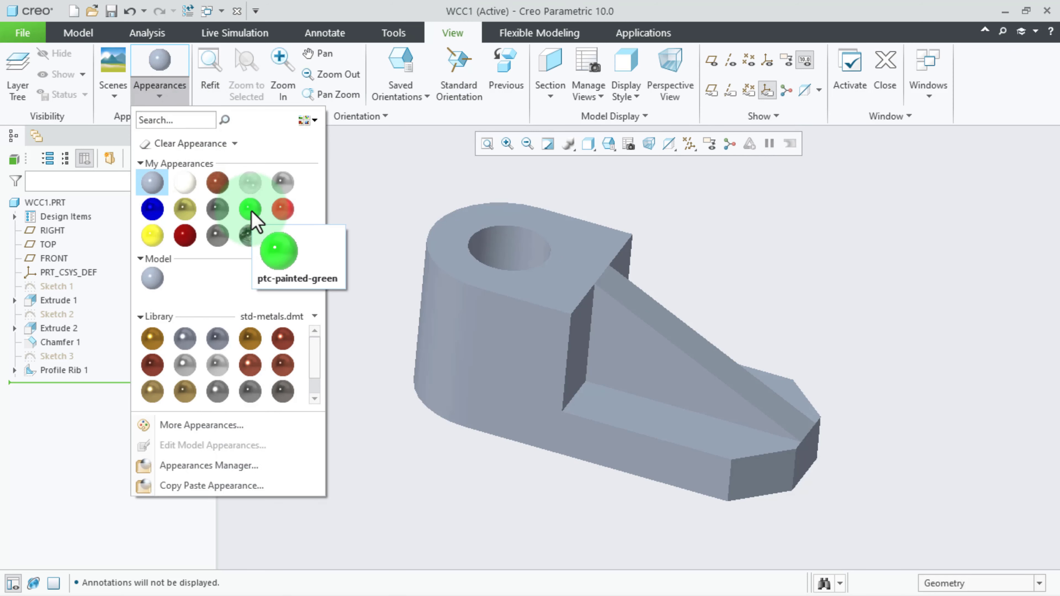
click(507, 291)
click(523, 334)
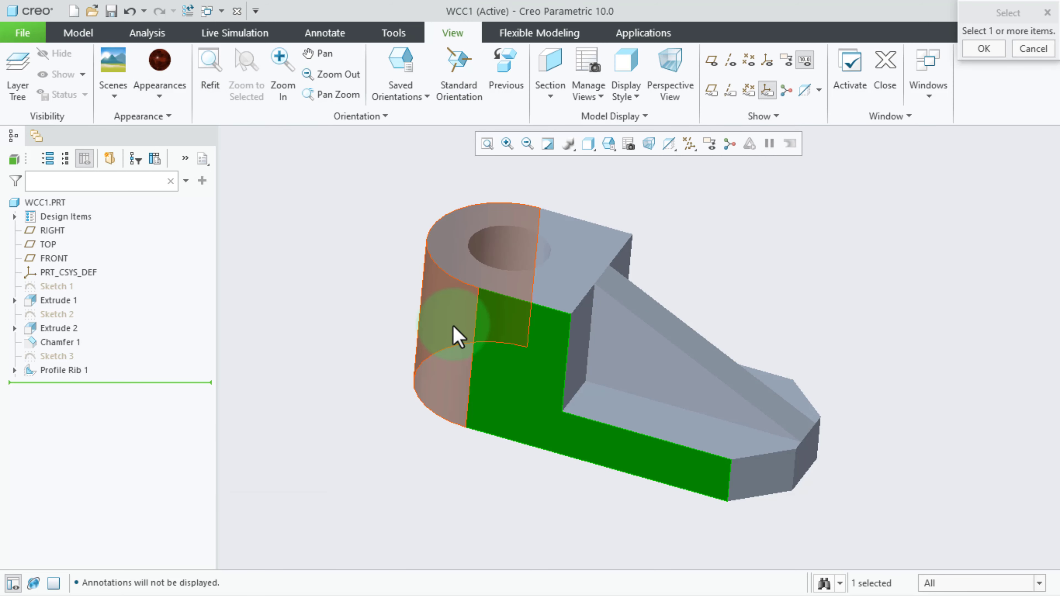
ctrl+click(451, 351)
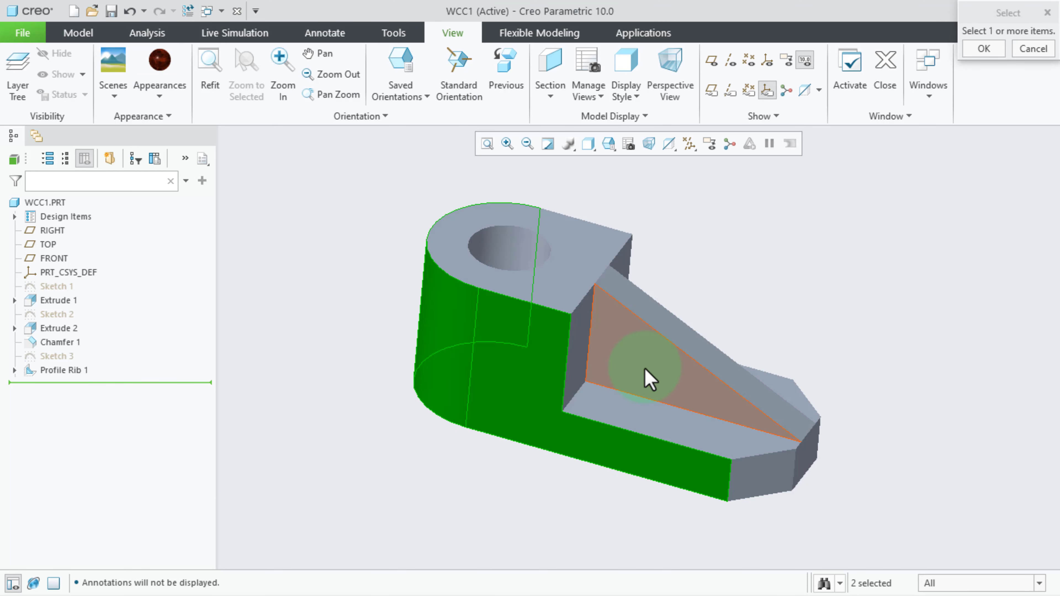
ctrl+click(646, 372)
mouse_move(646, 372)
middle_down()
mouse_move(702, 293)
mouse_move(708, 329)
middle_up()
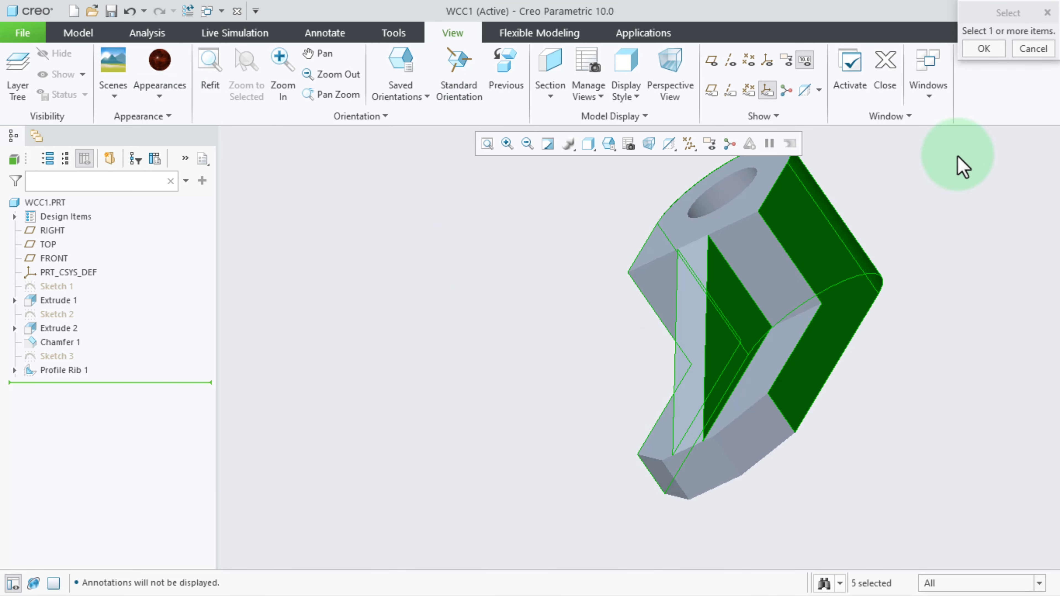
middle_click(960, 71)
mouse_move(452, 345)
middle_down()
mouse_move(375, 368)
mouse_move(540, 339)
mouse_move(384, 422)
middle_up()
scroll(384, 421, down, 5)
- Paint the top faces and rib top face bright green with ptc-painted-green
click(161, 90)
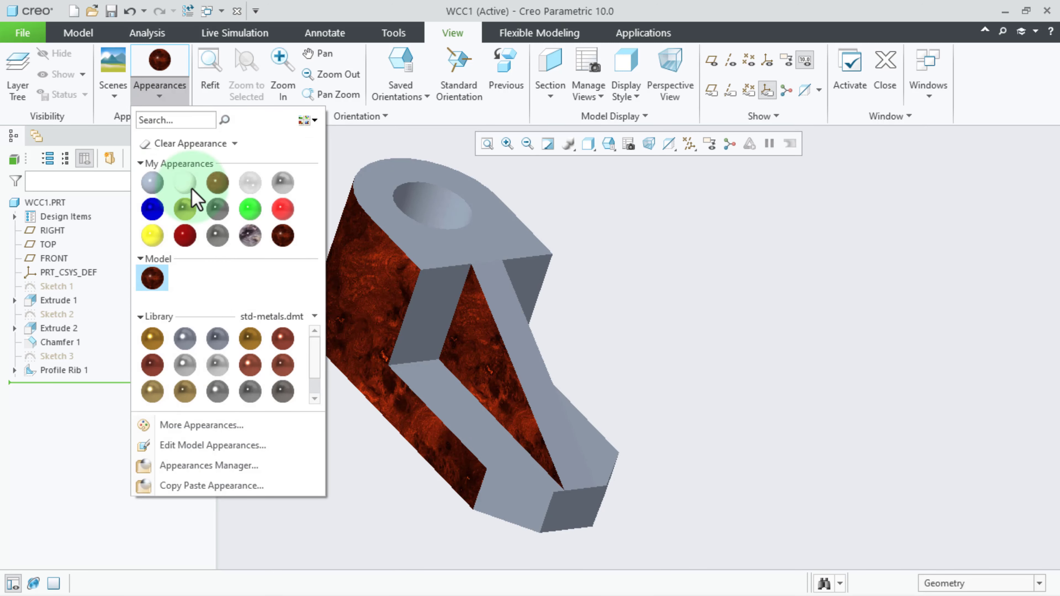
click(254, 214)
click(398, 230)
ctrl+click(530, 341)
ctrl+click(574, 435)
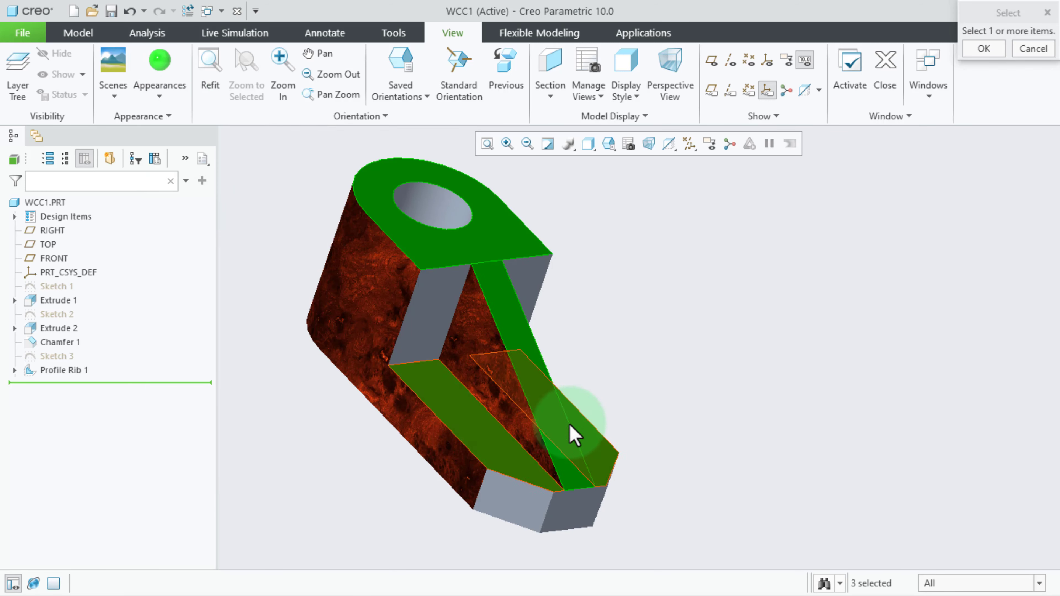
click(984, 49)
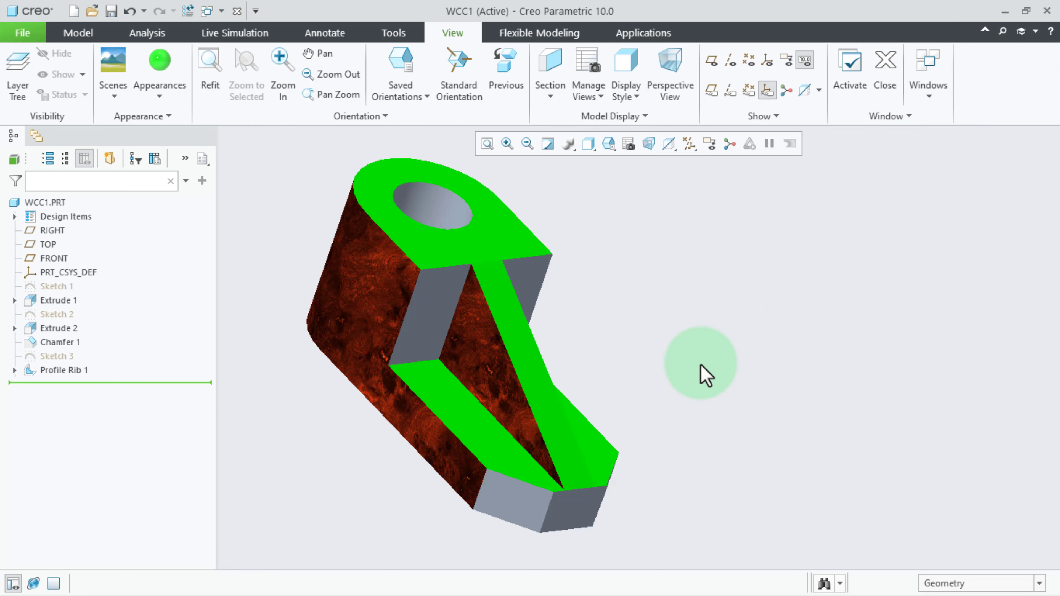
- Apply the blue appearance to the hole wall and rib side wall
click(162, 96)
click(153, 209)
click(432, 233)
ctrl+click(434, 323)
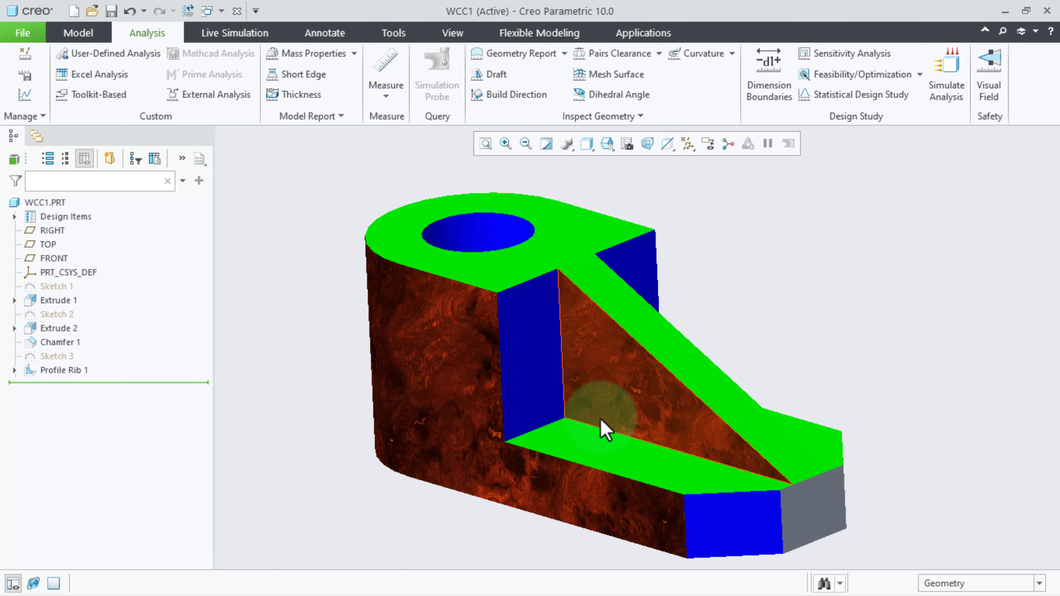
- Launch Mass Properties from the Analysis tab and move its dialog higher on screen
click(137, 12)
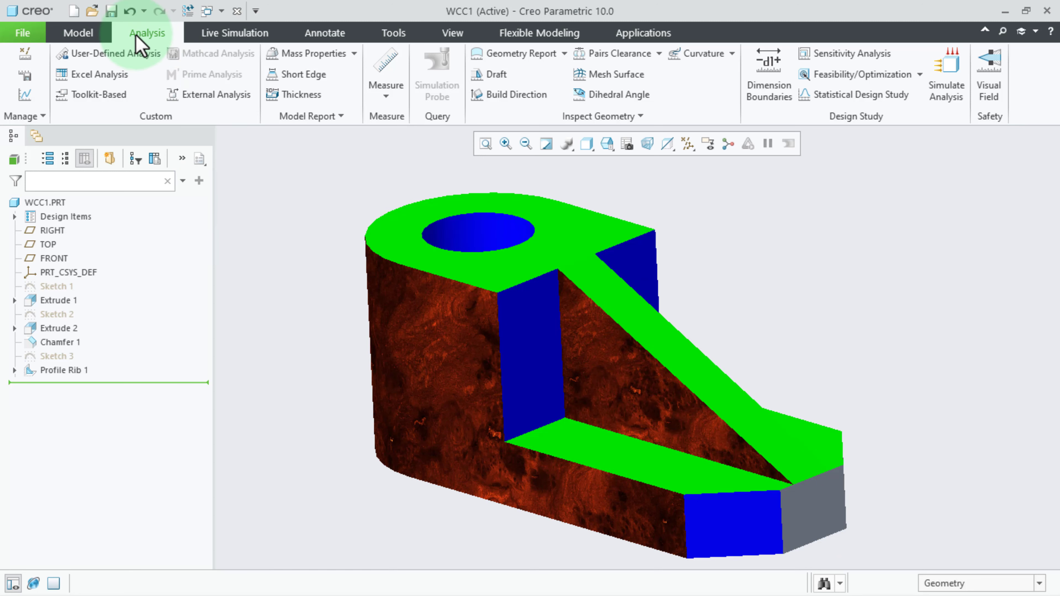
click(314, 62)
drag(828, 108, 828, 78)
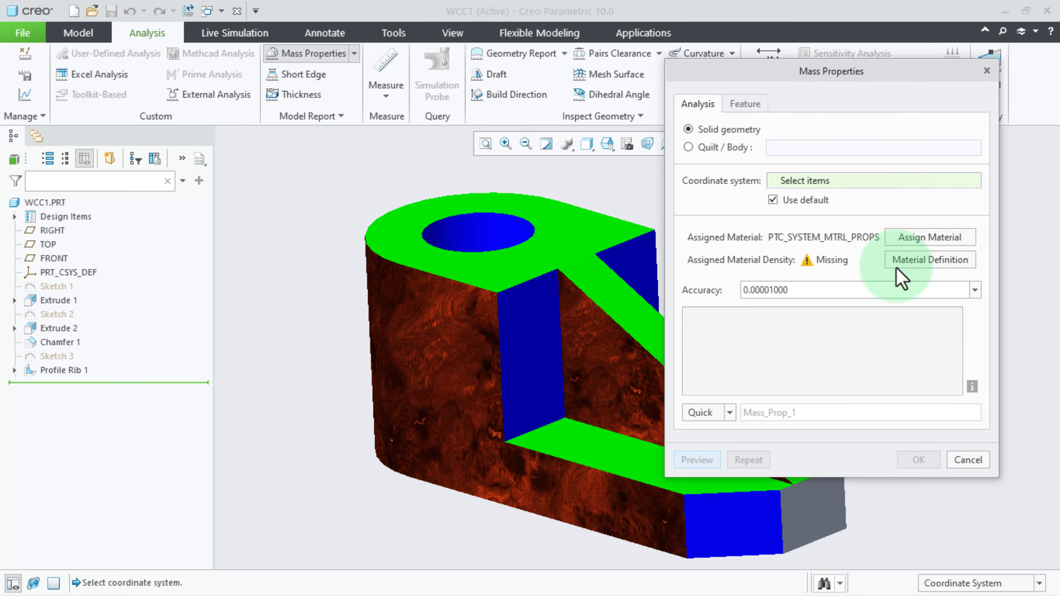
- Assign Steel_cast from Standard-Materials_Granta-Design > Ferrous_metals as the part's master material
click(929, 237)
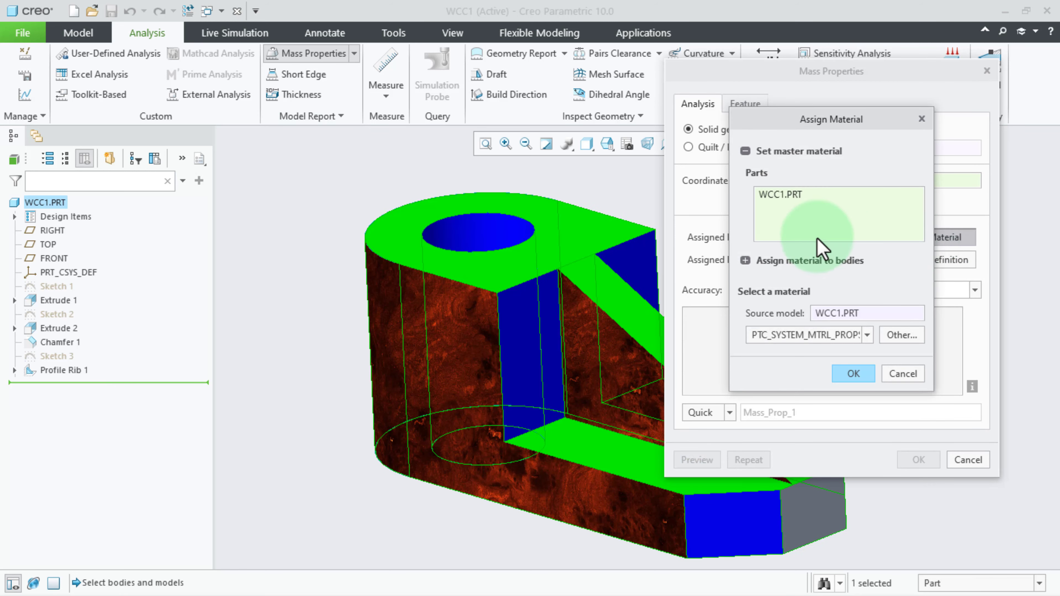
click(914, 347)
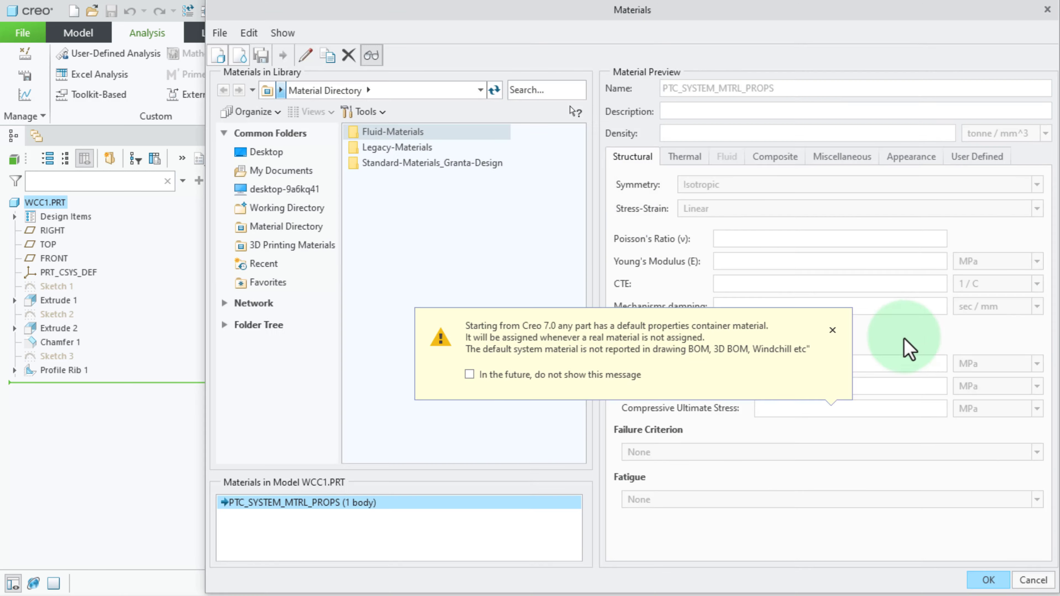
click(832, 330)
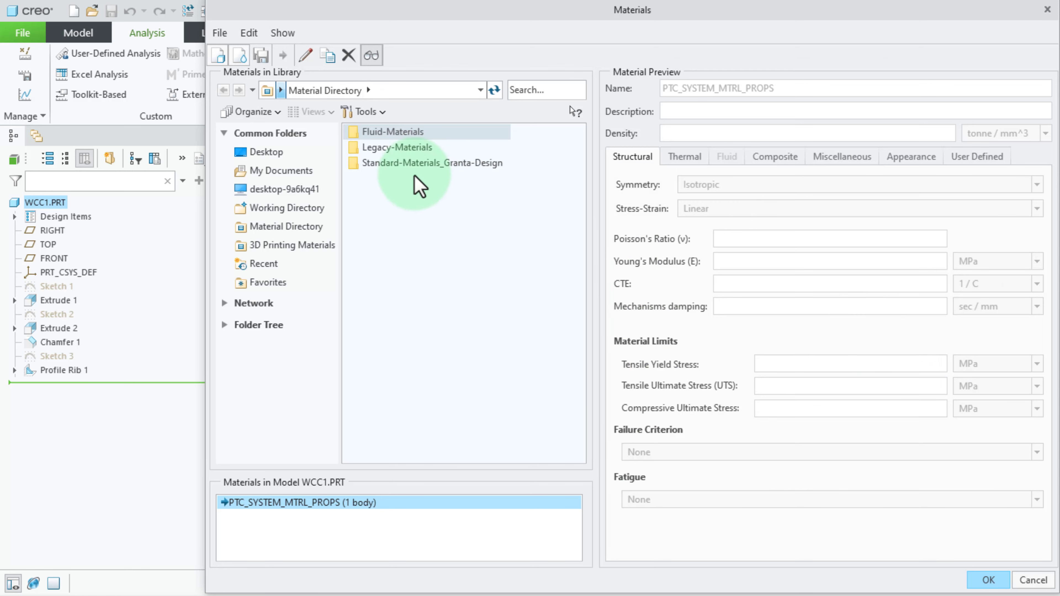
double_click(393, 132)
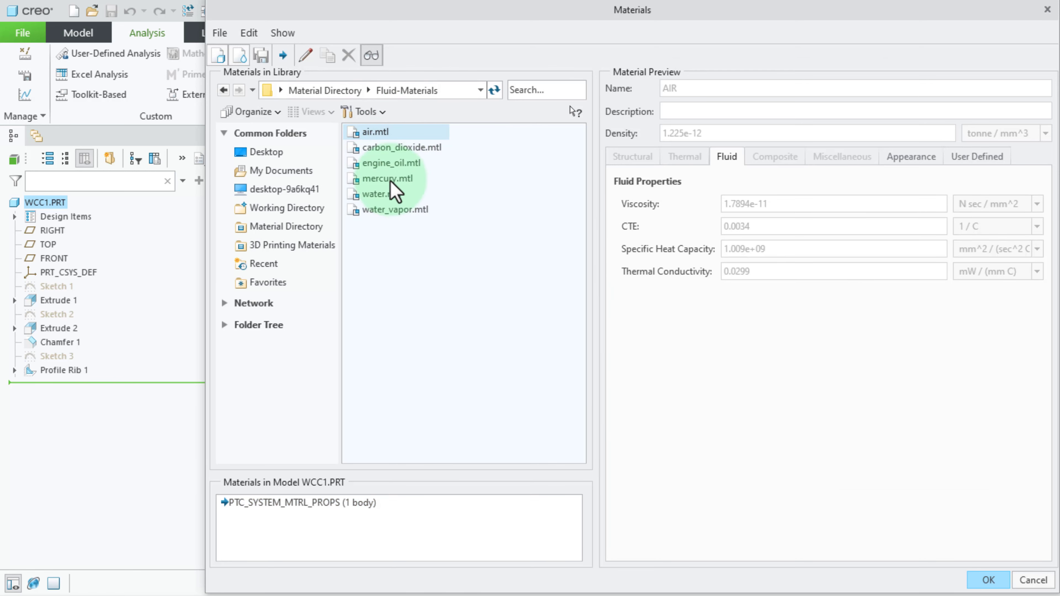
key(BackSpace)
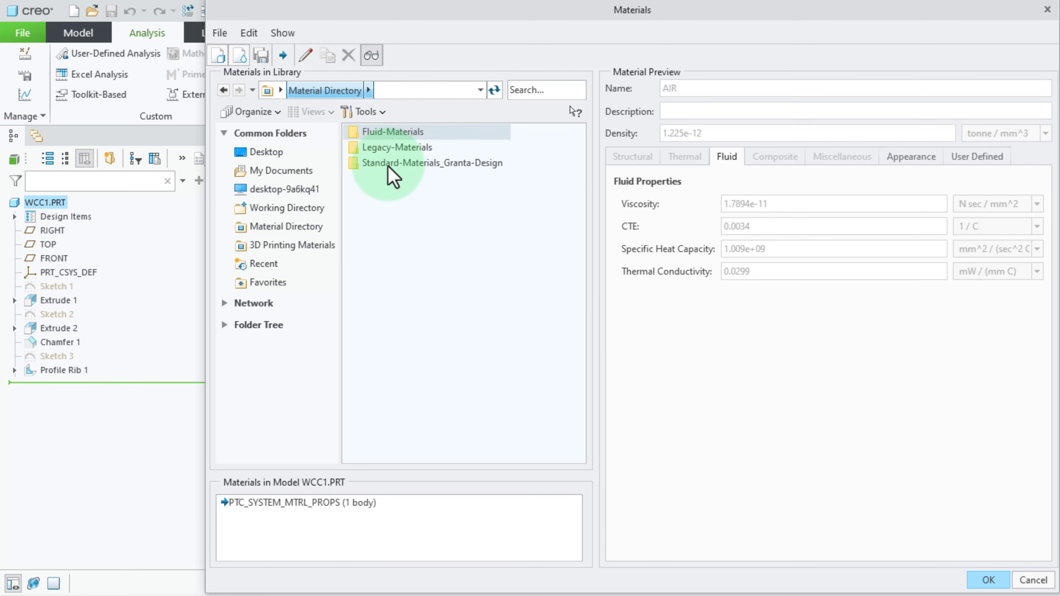
double_click(393, 163)
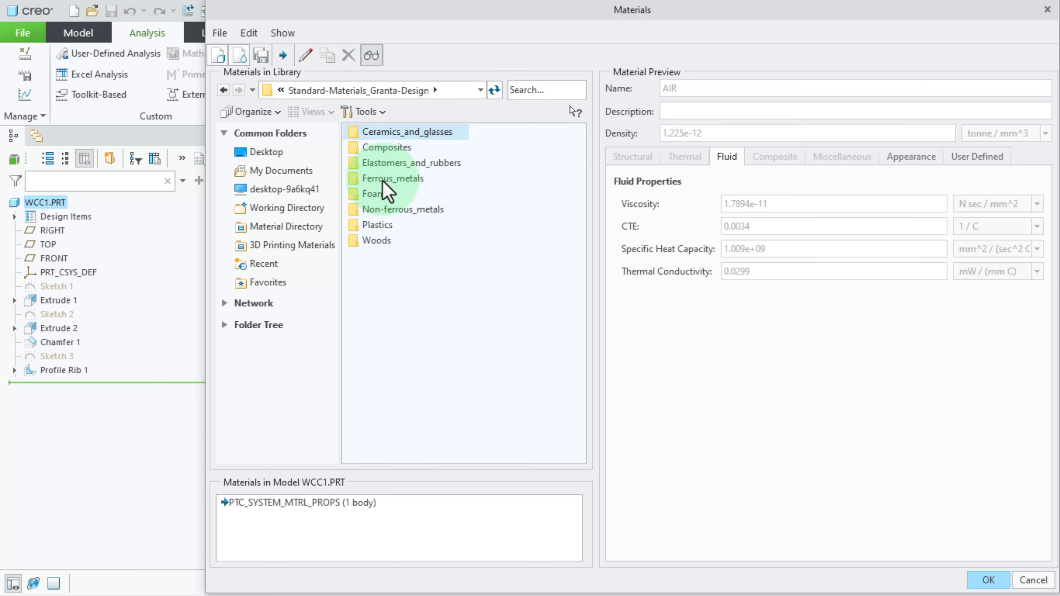
double_click(392, 179)
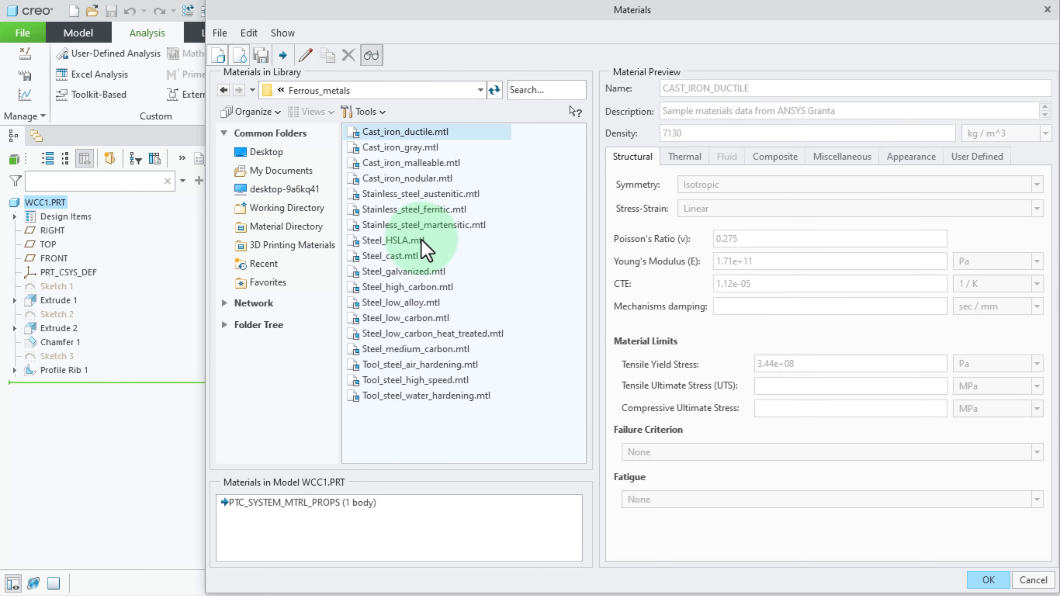
click(399, 257)
double_click(402, 260)
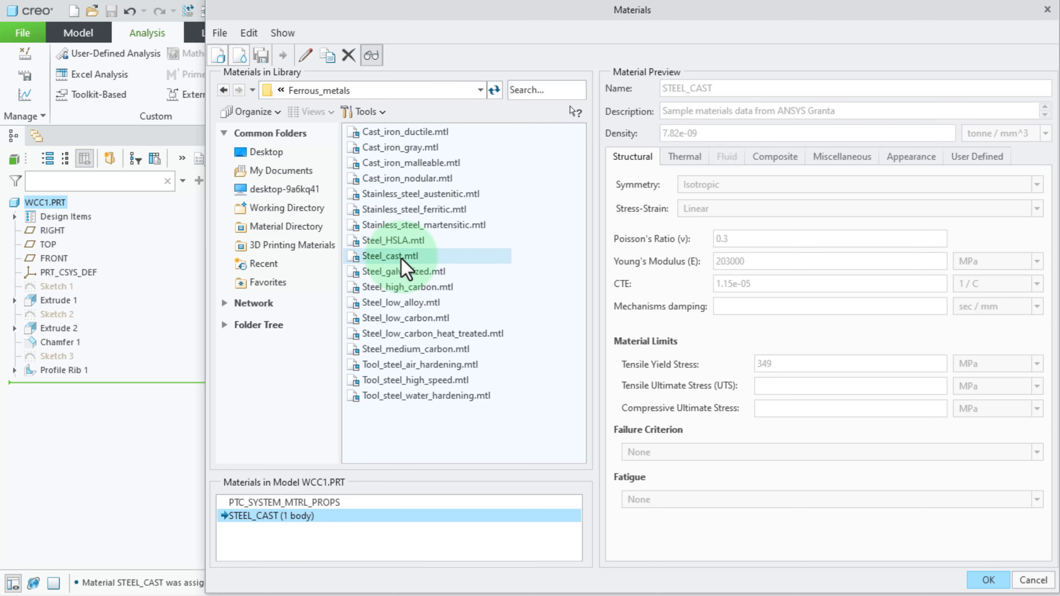
click(989, 580)
click(850, 374)
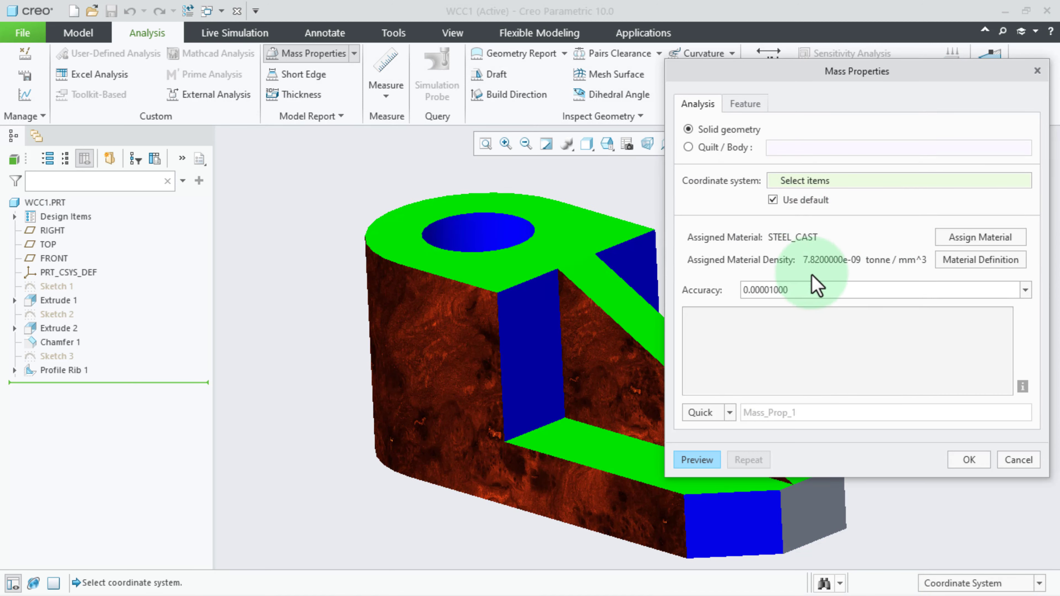
- Run a Quick mass analysis giving 3.5199438e+04 mm^3 volume and 2.7525960e-04 tonne mass, then close
click(730, 413)
click(702, 428)
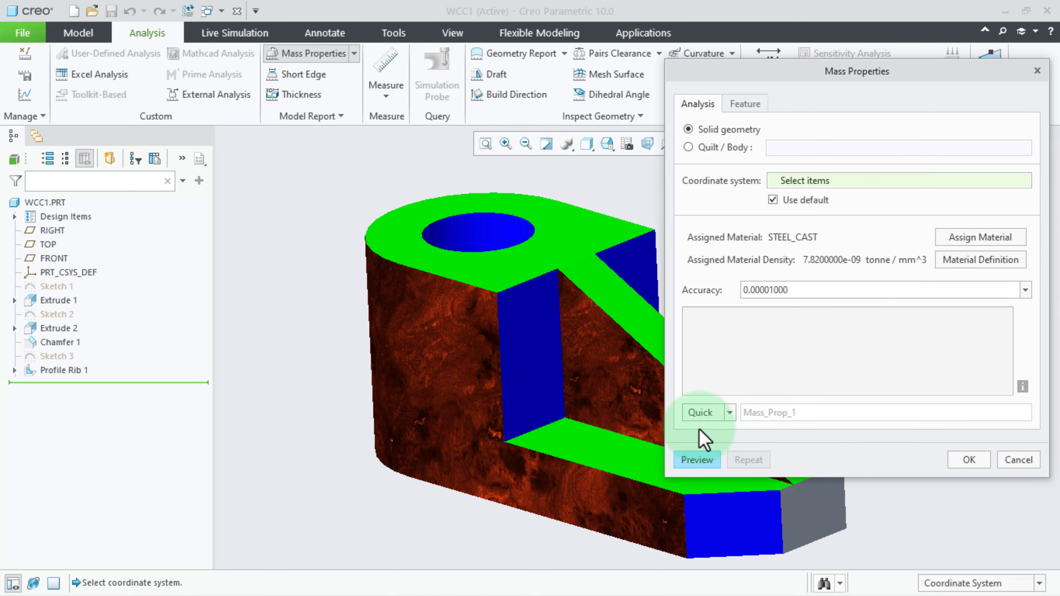
click(702, 460)
click(738, 330)
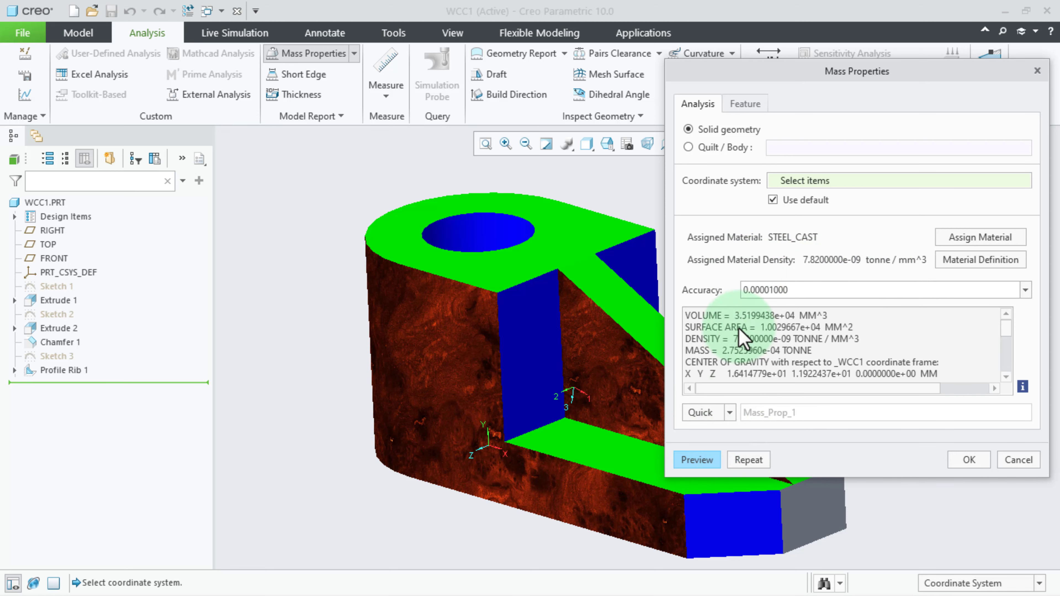
drag(733, 319, 718, 356)
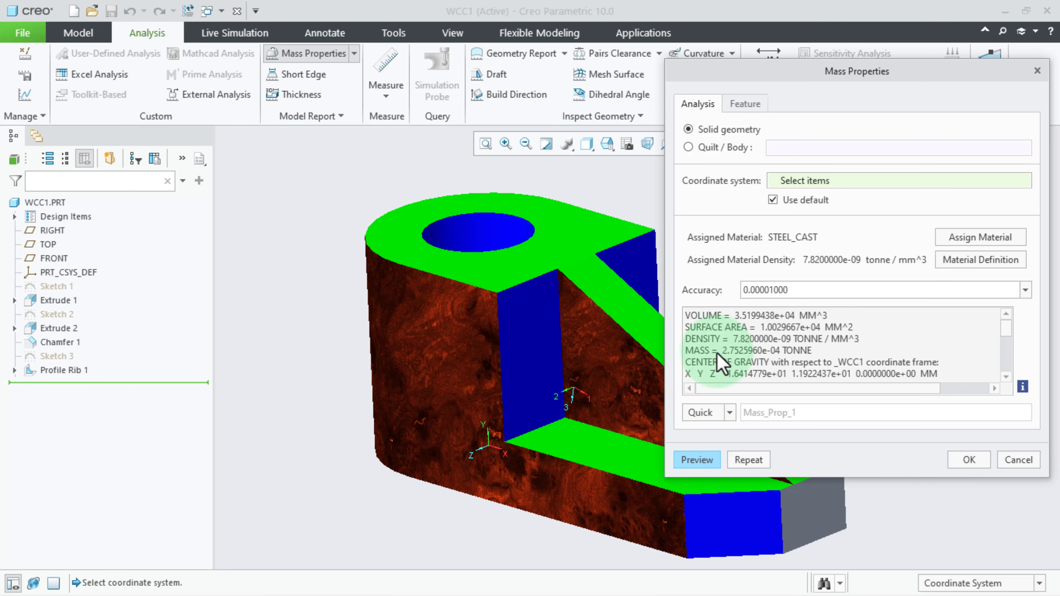
click(795, 333)
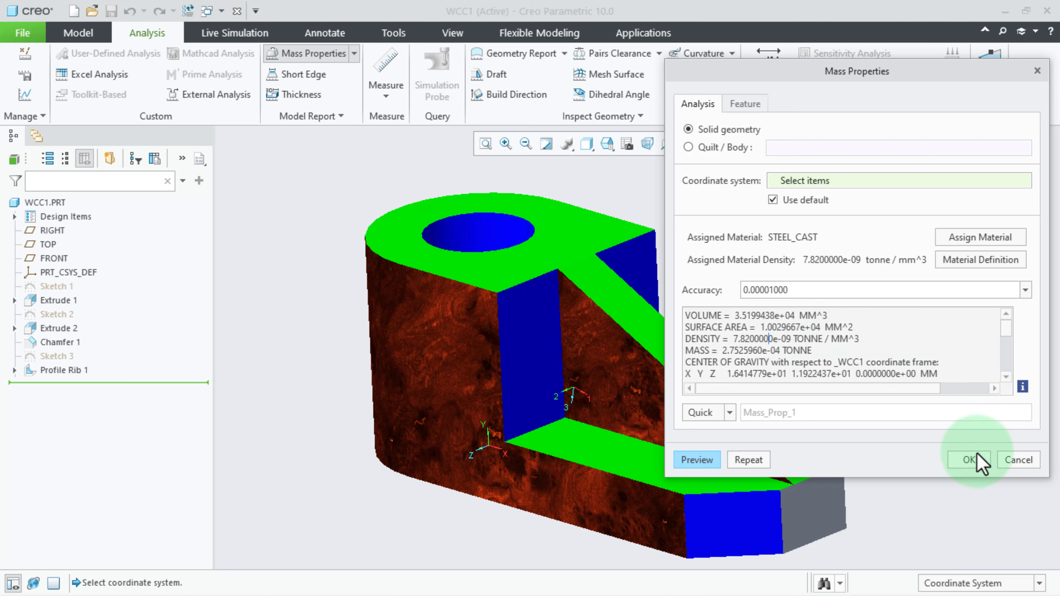
click(969, 459)
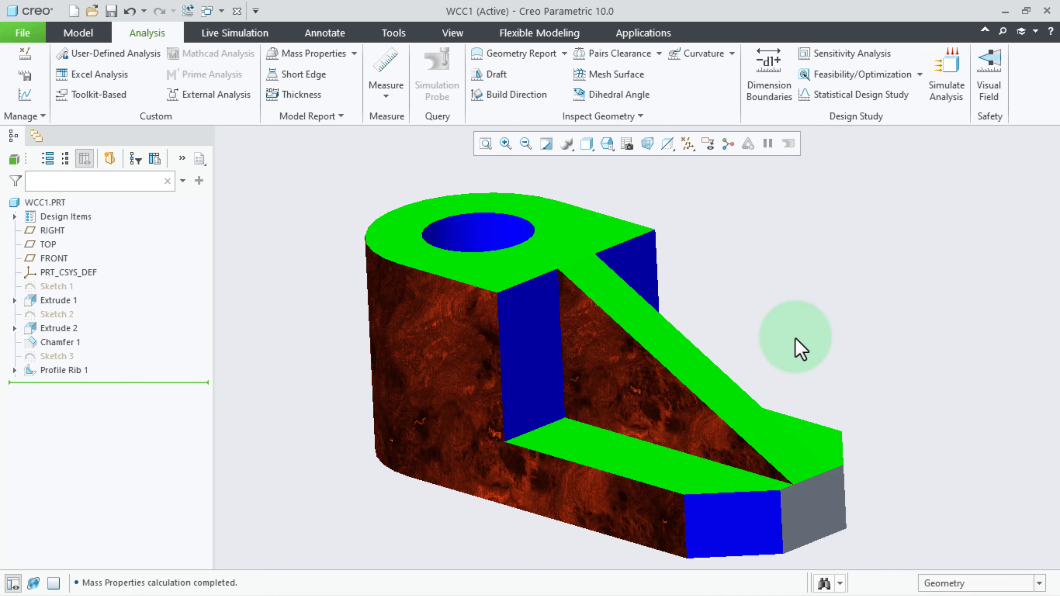